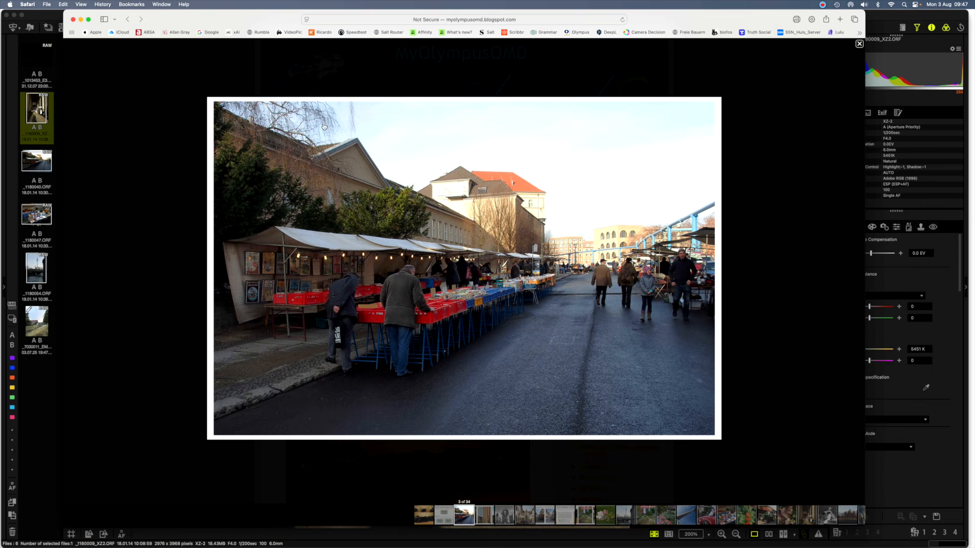
Browse the blog's enlarged photo gallery from the street-market photo through the later images to the street scene with the U-Bahn entrance
click(483, 516)
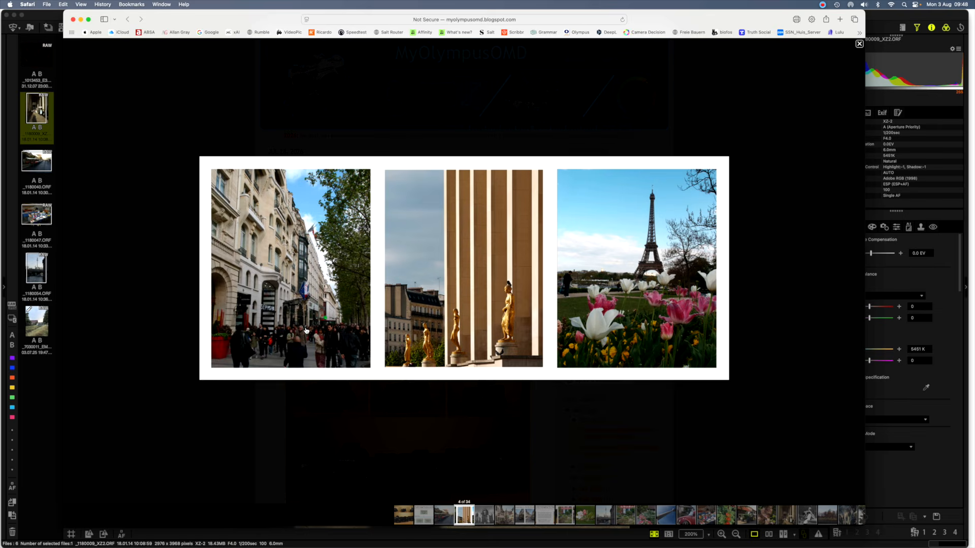
click(485, 513)
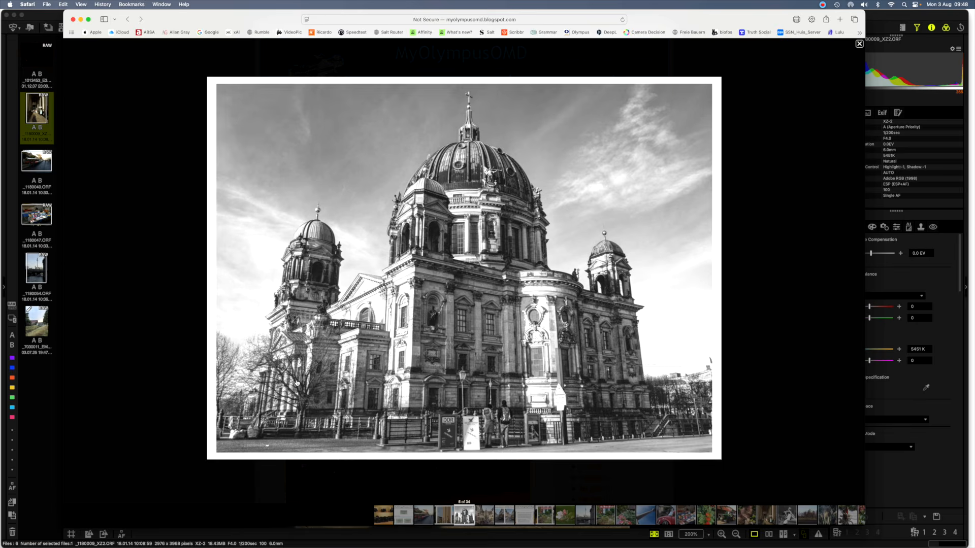
click(487, 517)
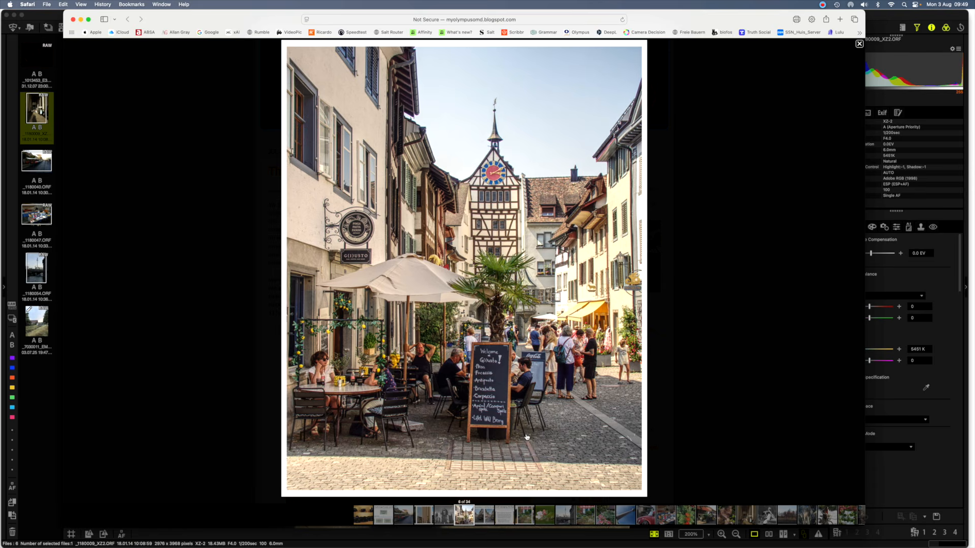
scroll(668, 519, down, 2)
scroll(668, 518, up, 2)
scroll(670, 519, down, 12)
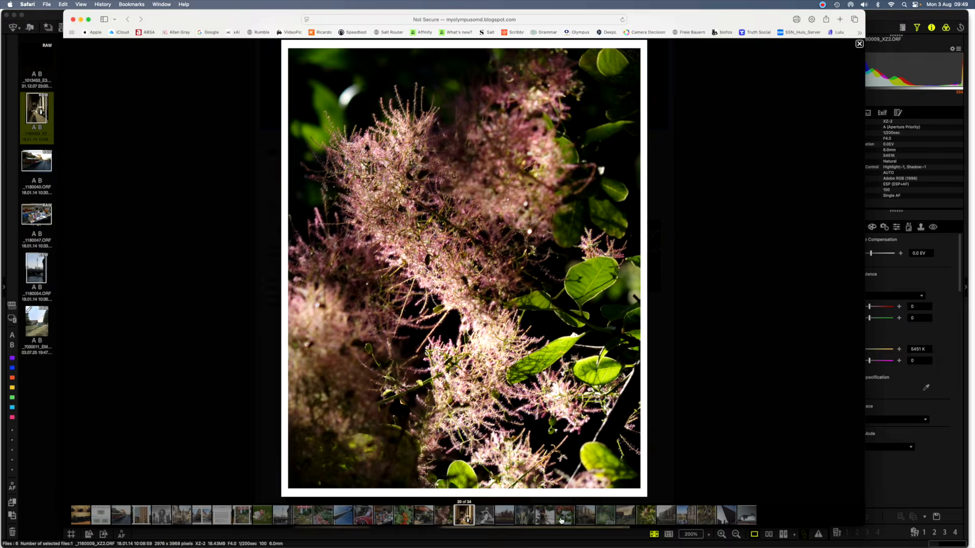
scroll(581, 521, down, 1)
click(707, 515)
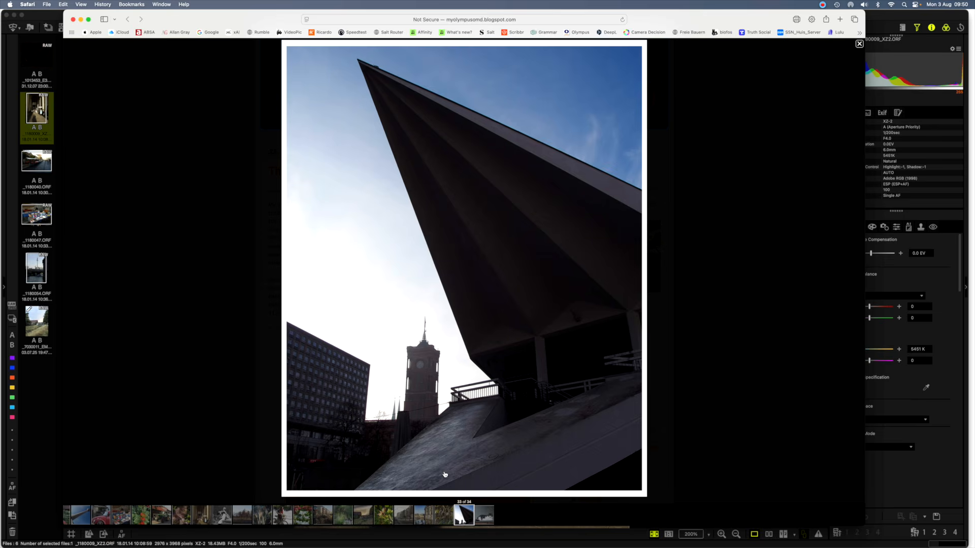
click(409, 517)
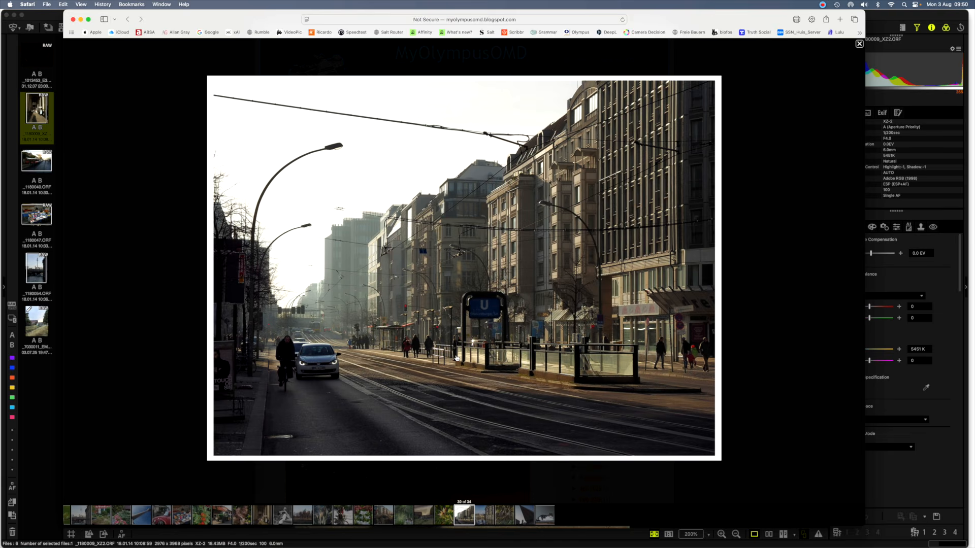
Switch to OM Workspace, set the exposure compensation of _1013453_E30.ORF to 2.0 EV and strongly raise its RGB tone curve
click(42, 61)
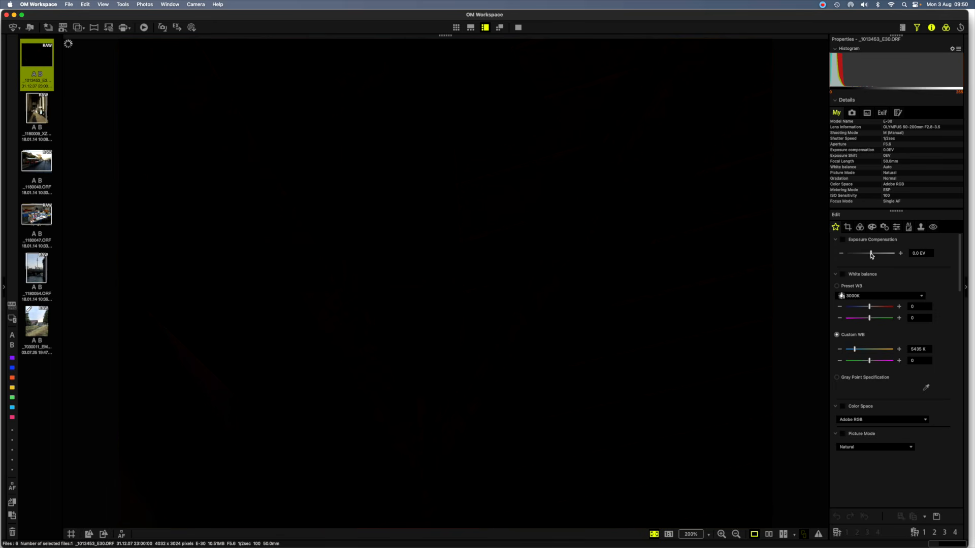
drag(870, 255, 913, 254)
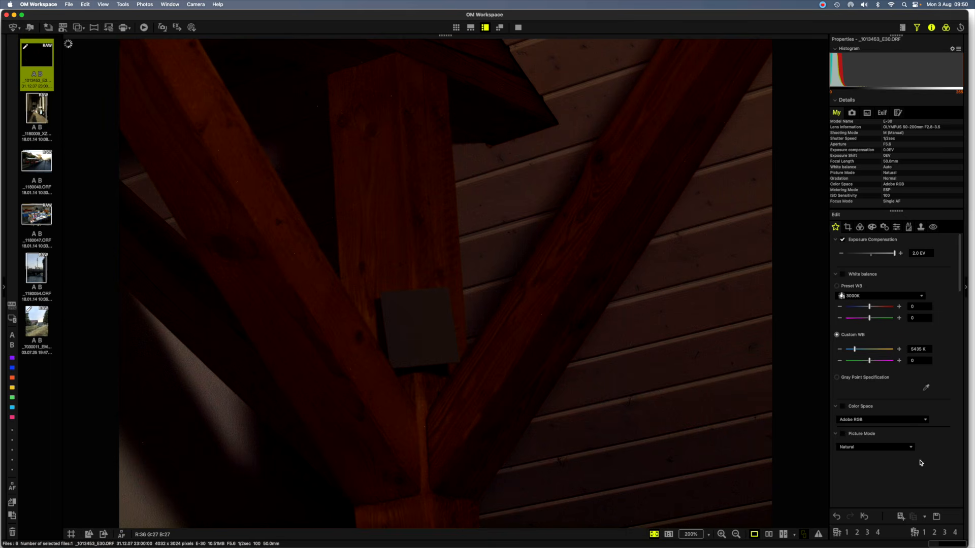
scroll(921, 463, down, 10)
scroll(921, 462, down, 8)
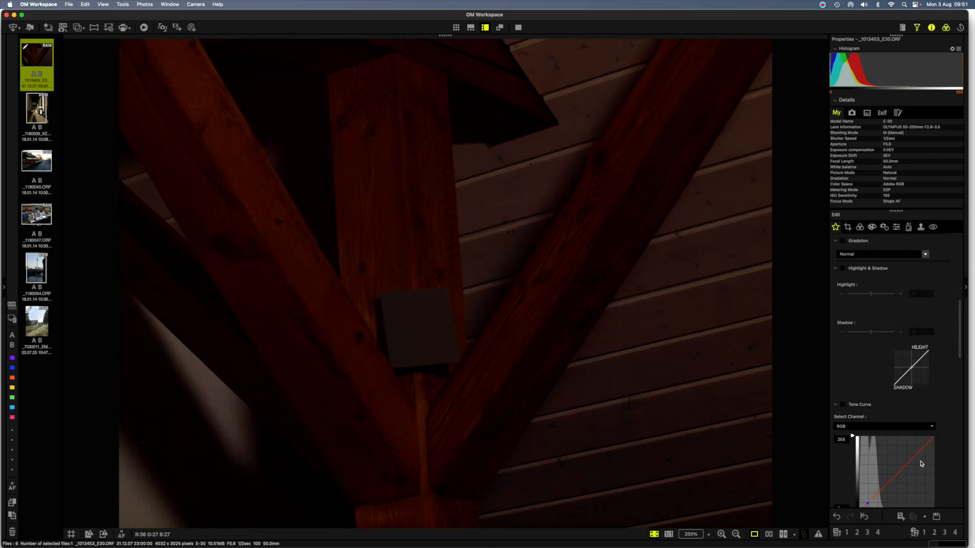
drag(896, 446, 869, 448)
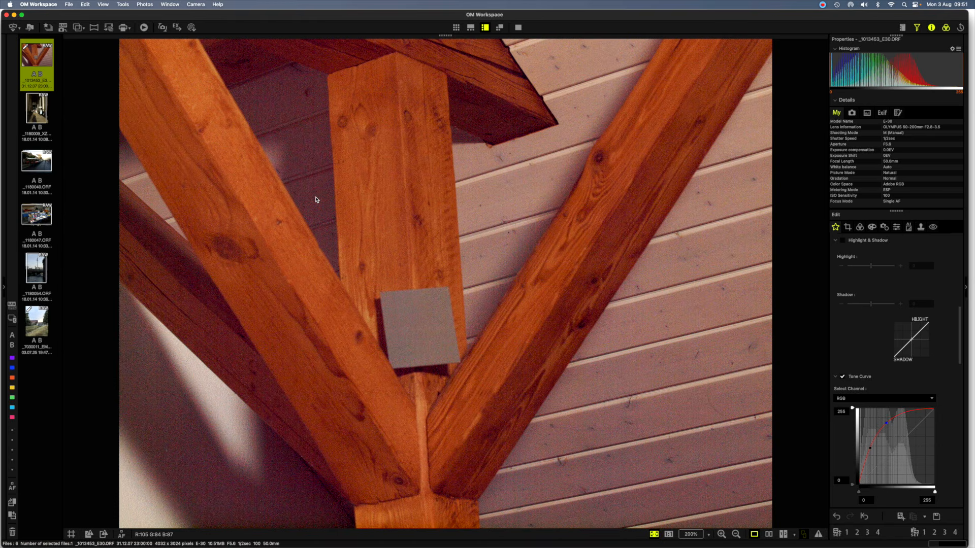
Open _1180009_XZ2.ORF, set its exposure compensation to 2.0 EV and brighten it further by raising the RGB tone curve
click(42, 107)
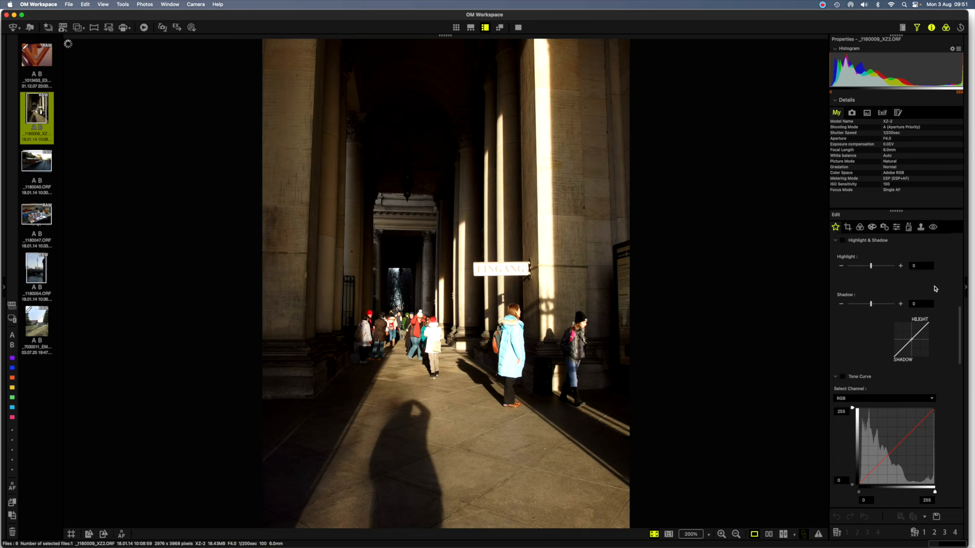
scroll(935, 288, up, 10)
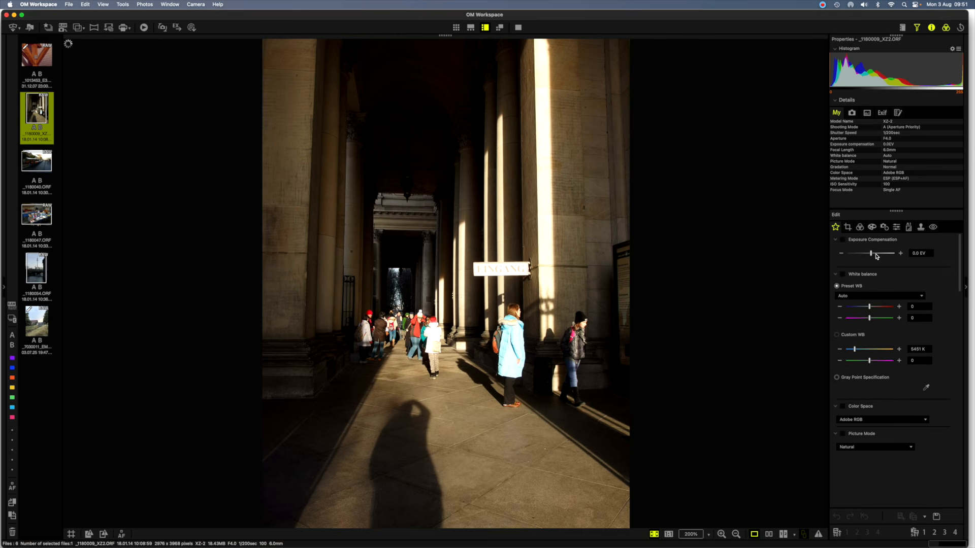
drag(871, 254, 905, 256)
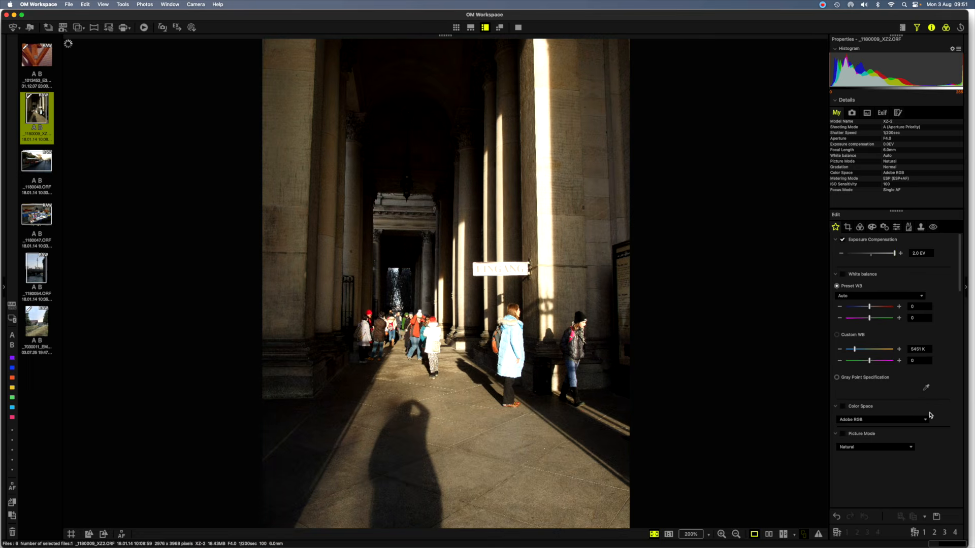
scroll(940, 429, down, 5)
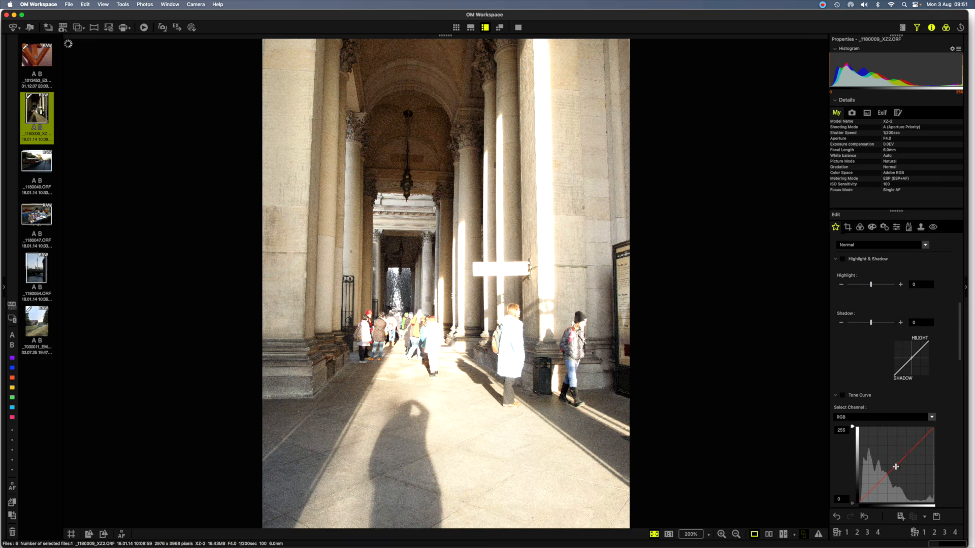
drag(896, 464, 884, 466)
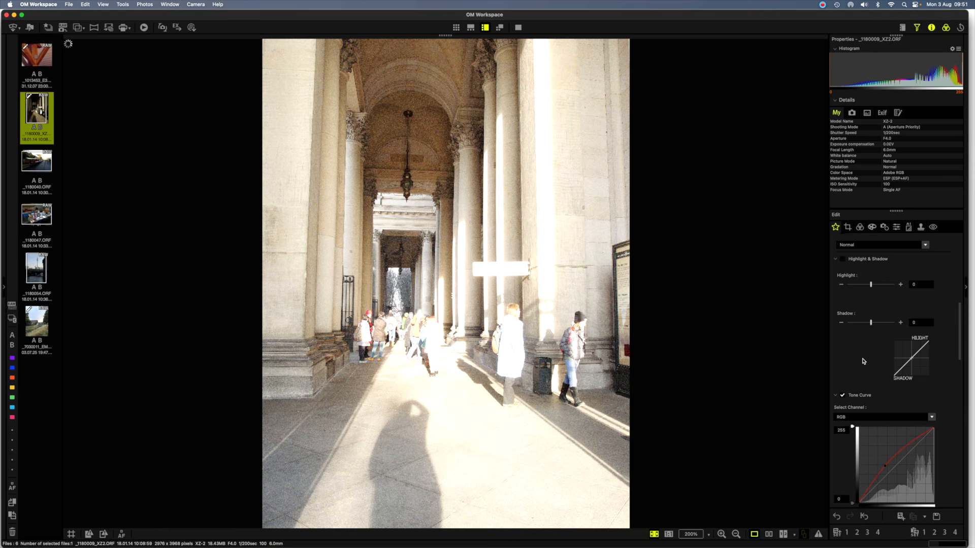
scroll(863, 361, up, 1)
scroll(863, 361, up, 3)
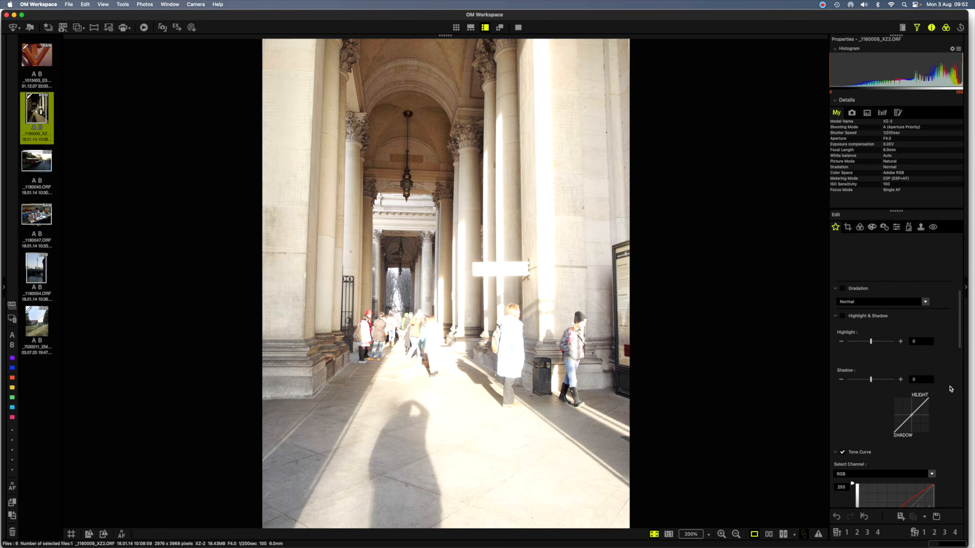
scroll(951, 388, down, 10)
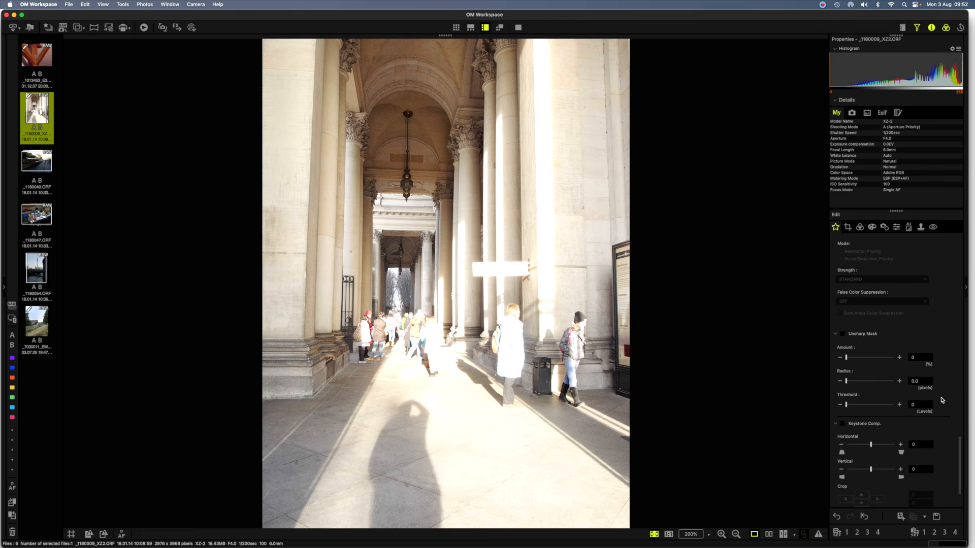
Reset the column photo's exposure compensation to 0.0 EV at 1:1 view and turn on the clipped-highlights display
click(424, 110)
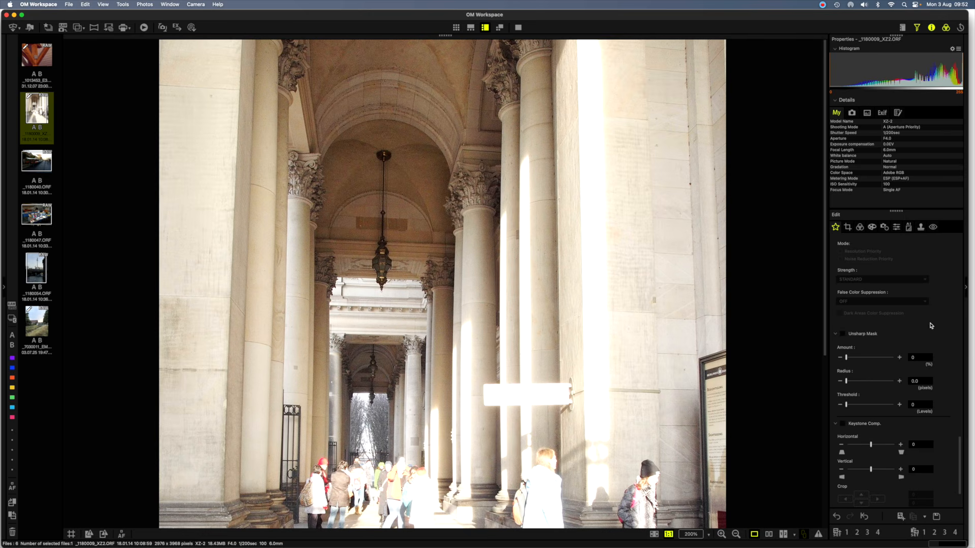
scroll(945, 347, up, 10)
scroll(945, 348, up, 10)
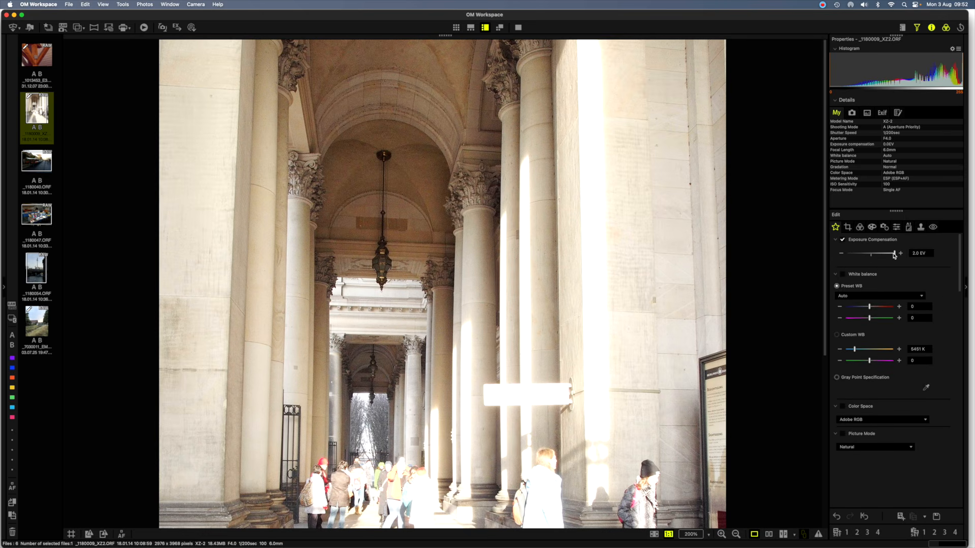
drag(894, 256, 871, 259)
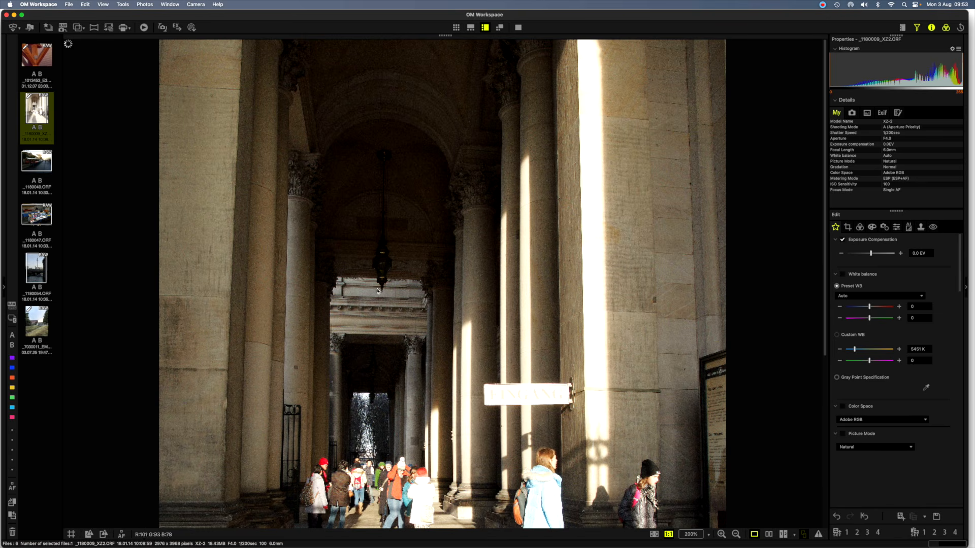
click(89, 535)
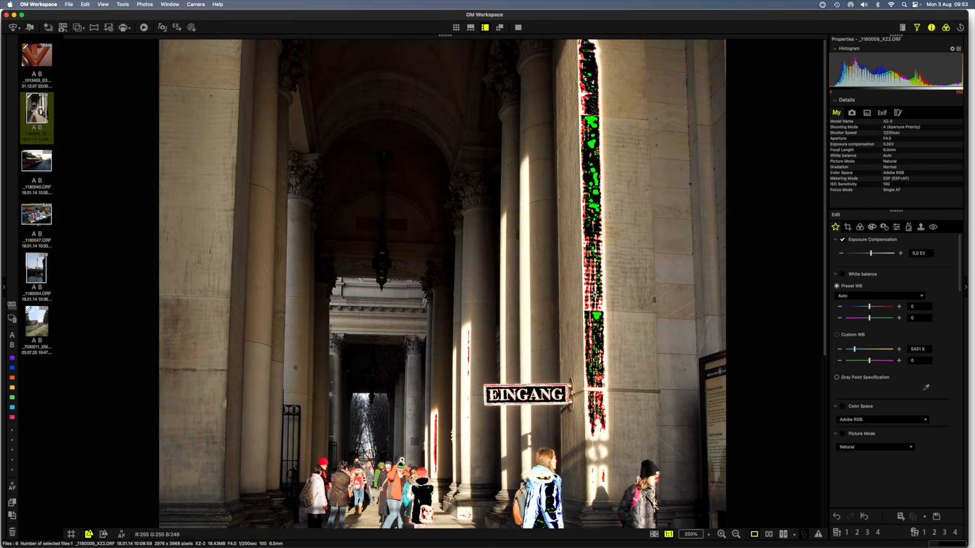
Review the photo's tone curve and discard all edits made to _1180009_XZ2.ORF
scroll(934, 440, down, 10)
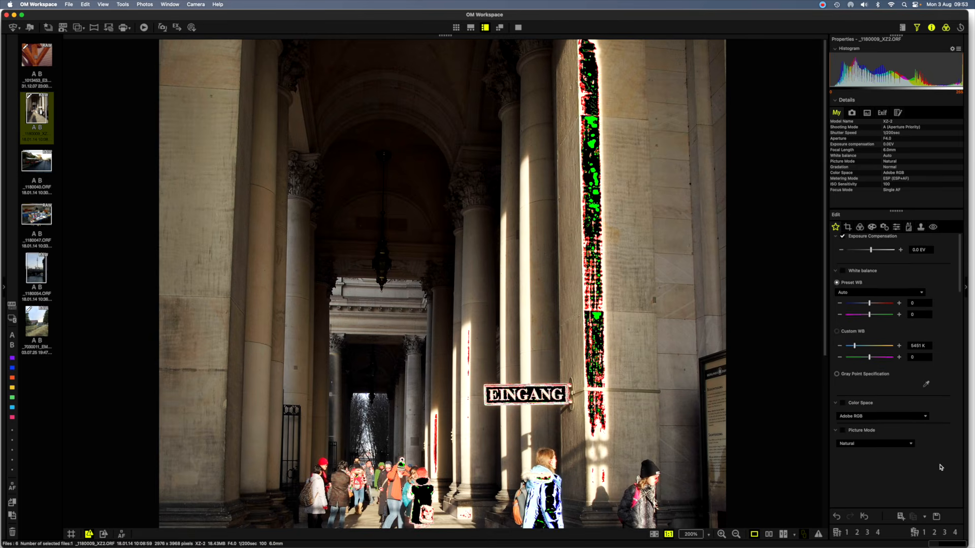
scroll(937, 457, down, 7)
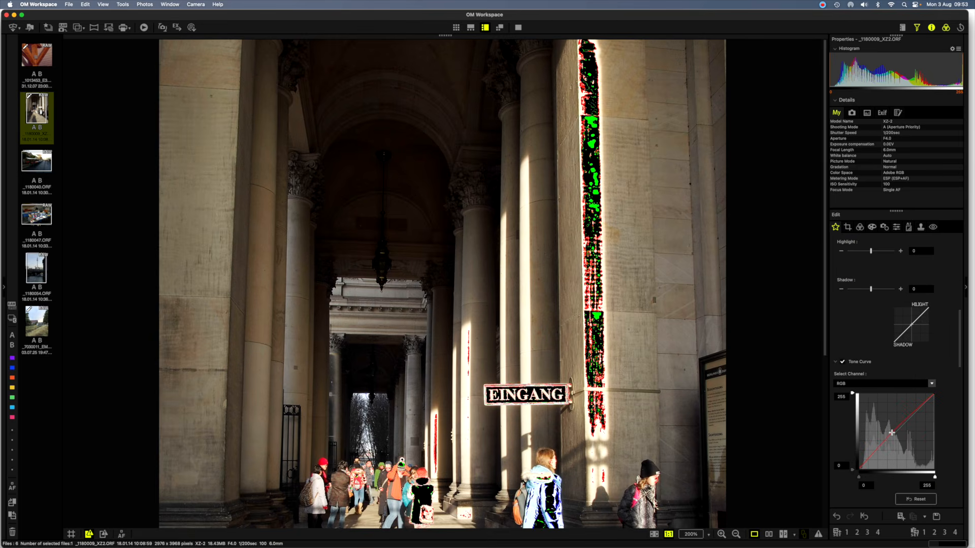
click(864, 516)
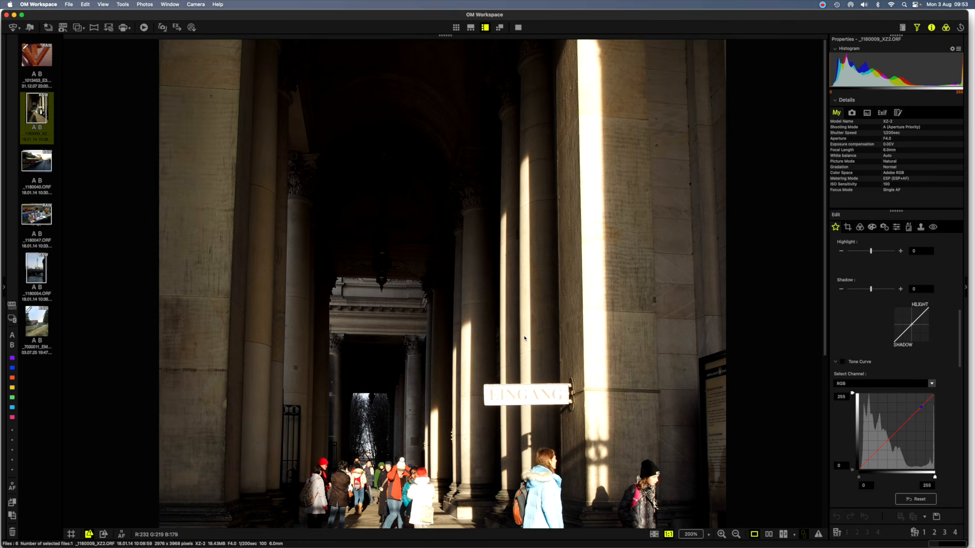
Try an exposure compensation of 2.0 EV on the unedited column photo and revert it
scroll(946, 298, up, 3)
scroll(945, 298, up, 5)
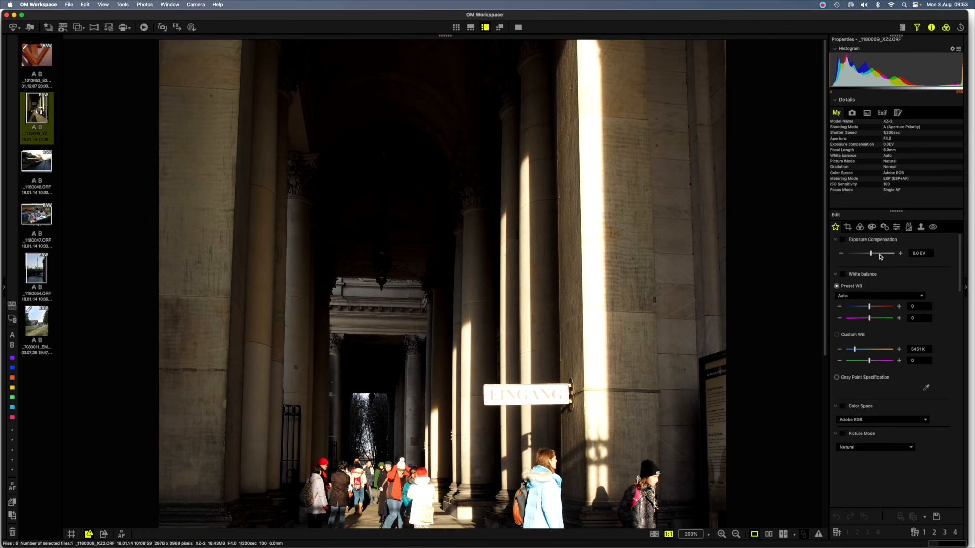
drag(872, 254, 907, 257)
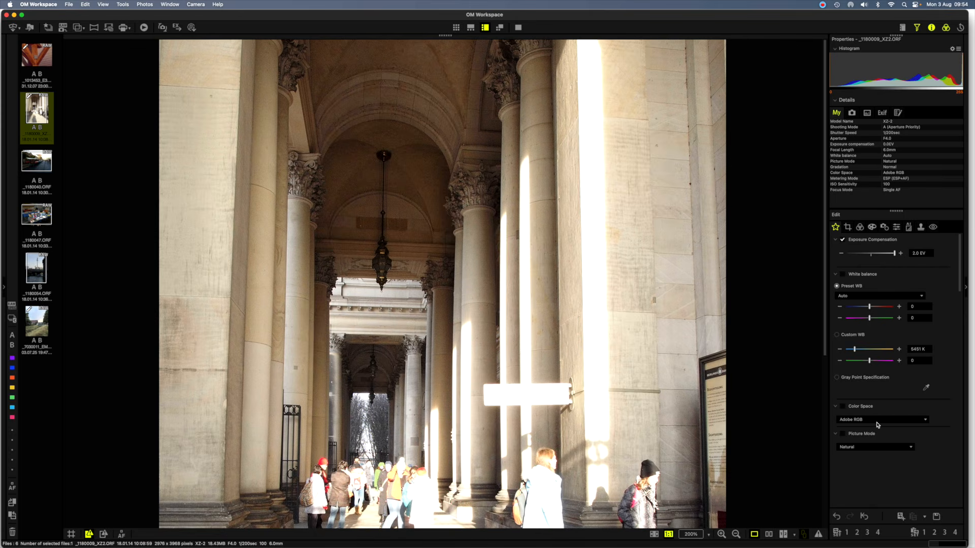
click(864, 516)
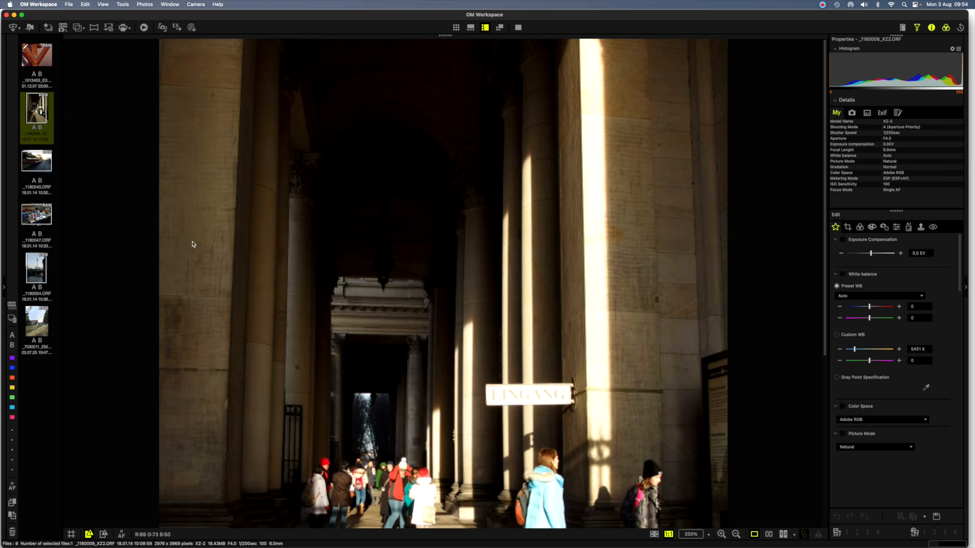
Open the street-market photo _1180040.ORF, turn off the clipped-highlights display and lower the exposure compensation to -0.5 EV
click(42, 161)
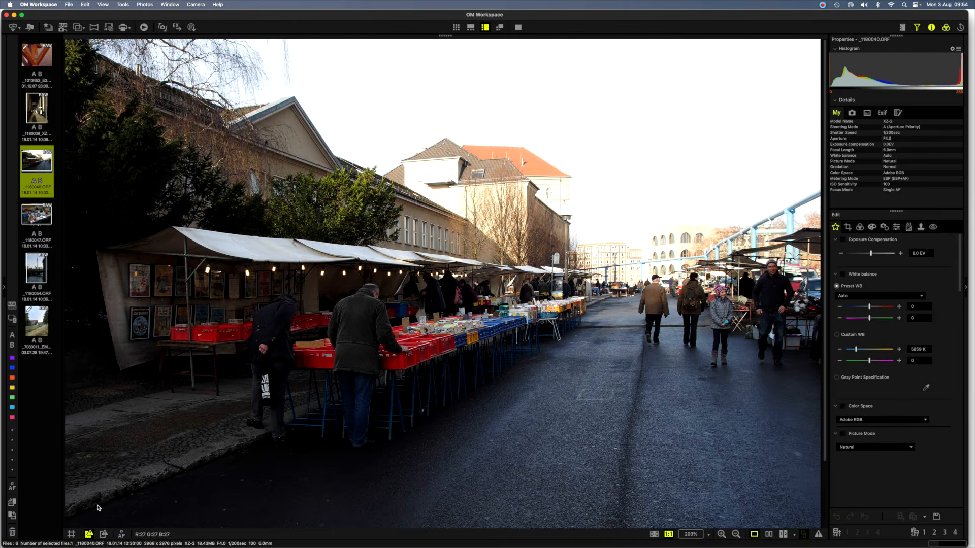
click(89, 534)
click(840, 253)
click(841, 255)
click(841, 255)
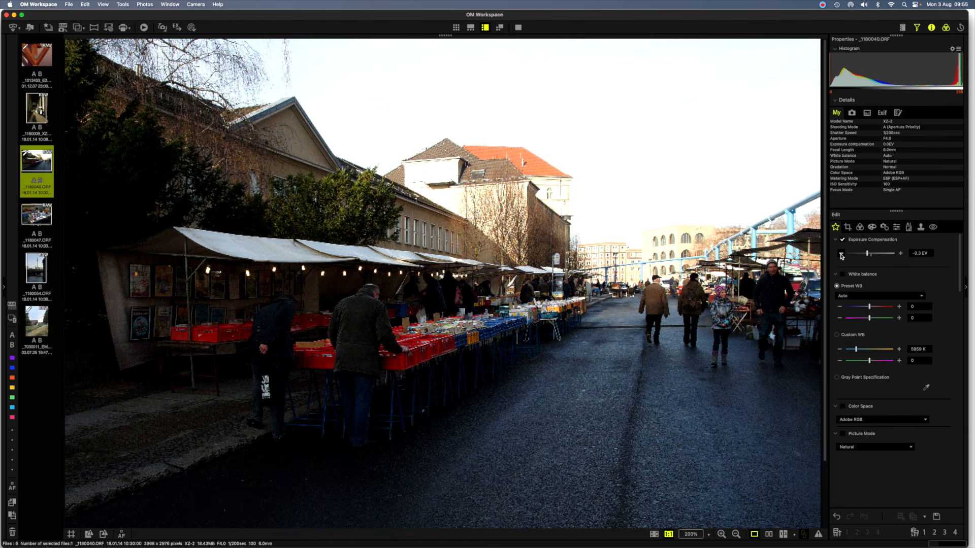
click(841, 254)
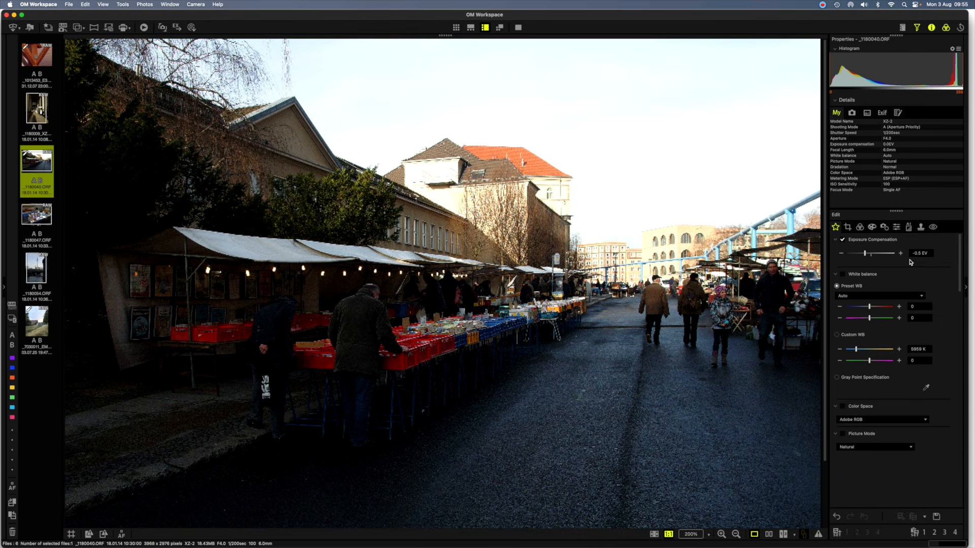
click(89, 534)
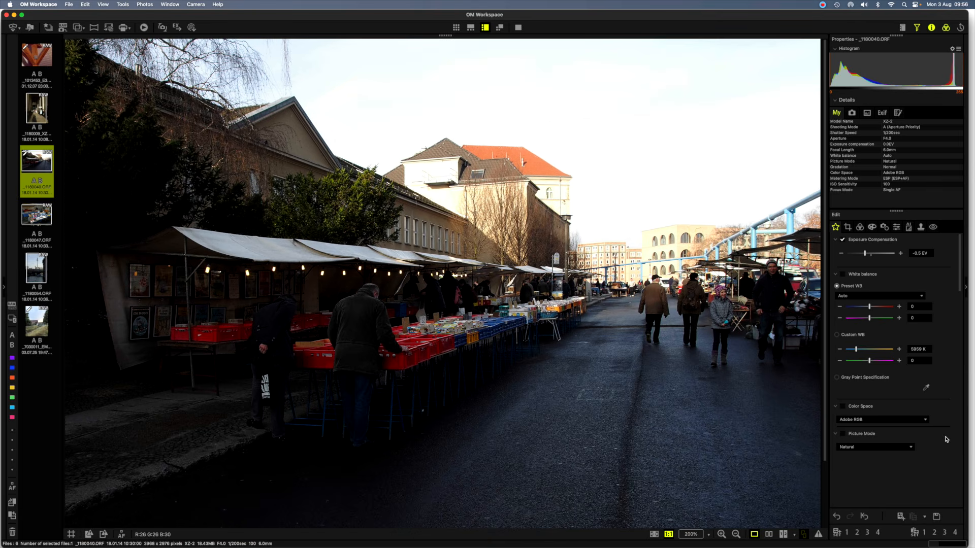
Enable the market photo's white balance adjustment with Custom WB and choose 6000K as the preset value
click(847, 339)
click(922, 296)
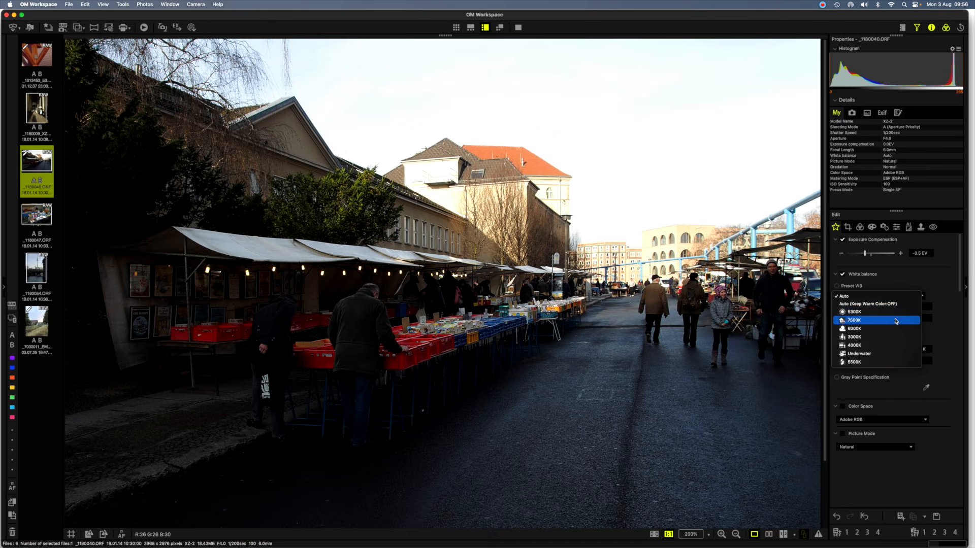
click(889, 329)
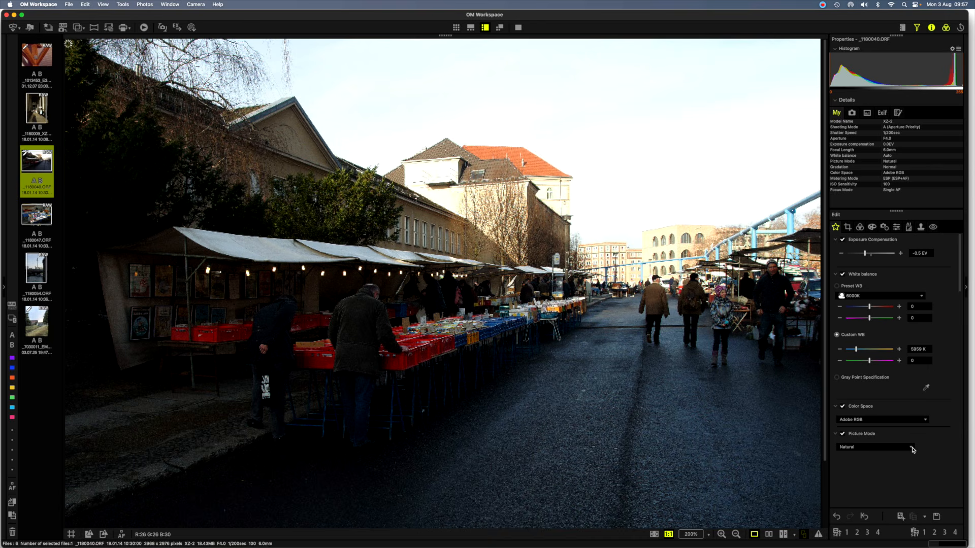
Set the market photo's Picture Mode to Vivid
click(912, 448)
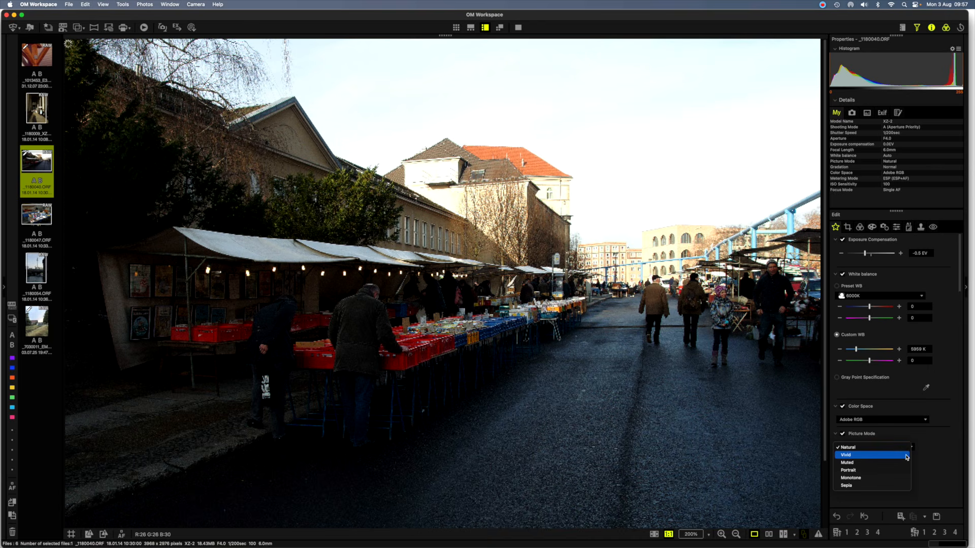
click(906, 457)
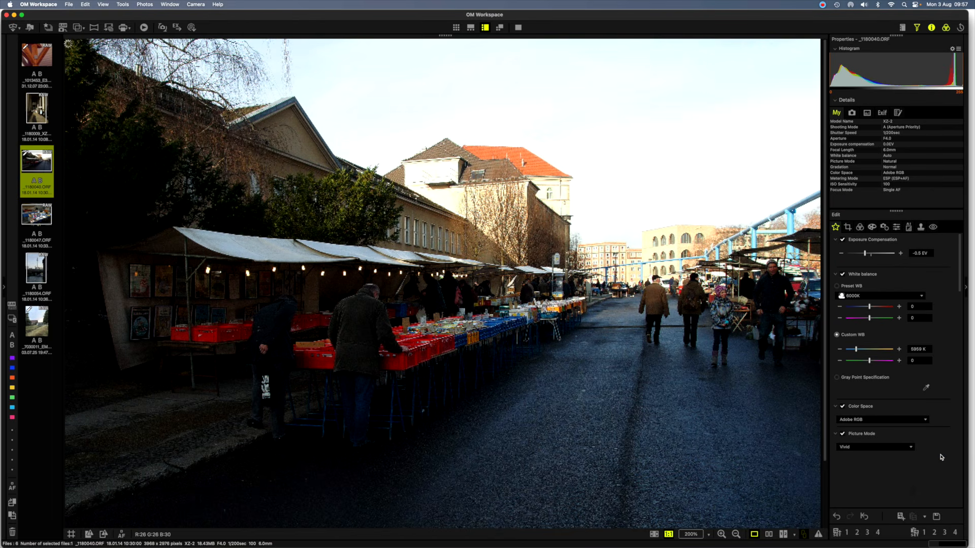
Set the market photo's Gradation to AUTO and lower its Highlight value to -1
scroll(942, 457, down, 1)
scroll(942, 458, down, 10)
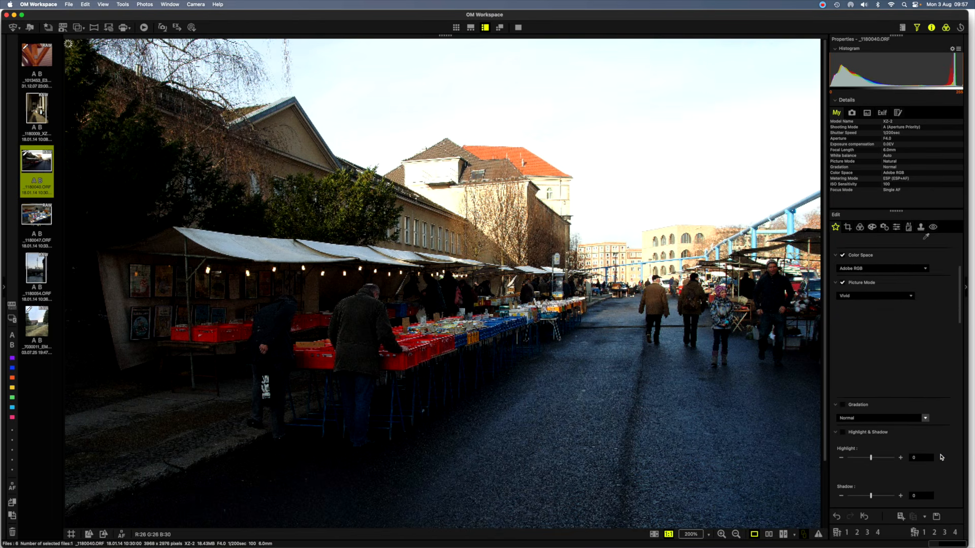
click(925, 353)
click(914, 343)
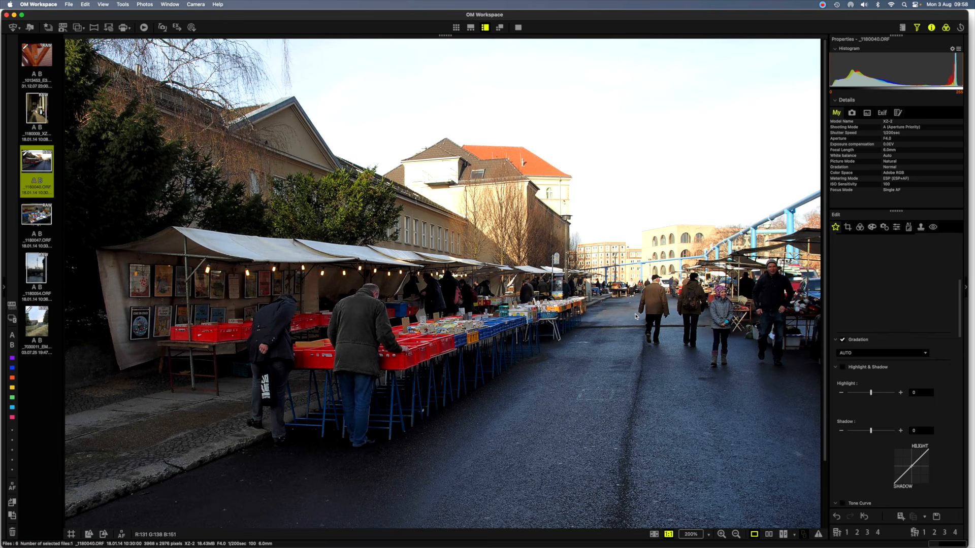
click(841, 394)
Shape the market photo's RGB tone curve with a slightly adjusted midtone point and another point in the upper tones
scroll(948, 473, down, 5)
scroll(948, 473, down, 1)
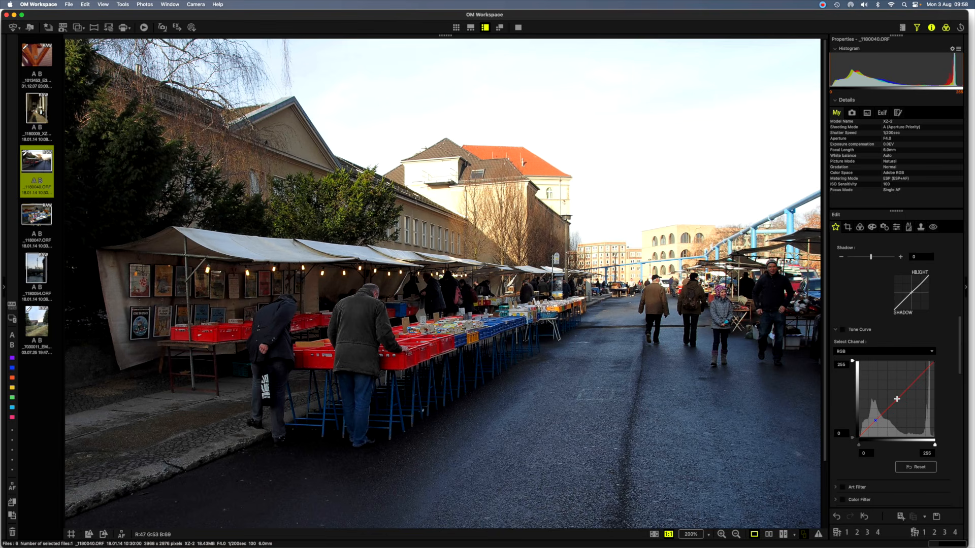
drag(897, 399, 894, 399)
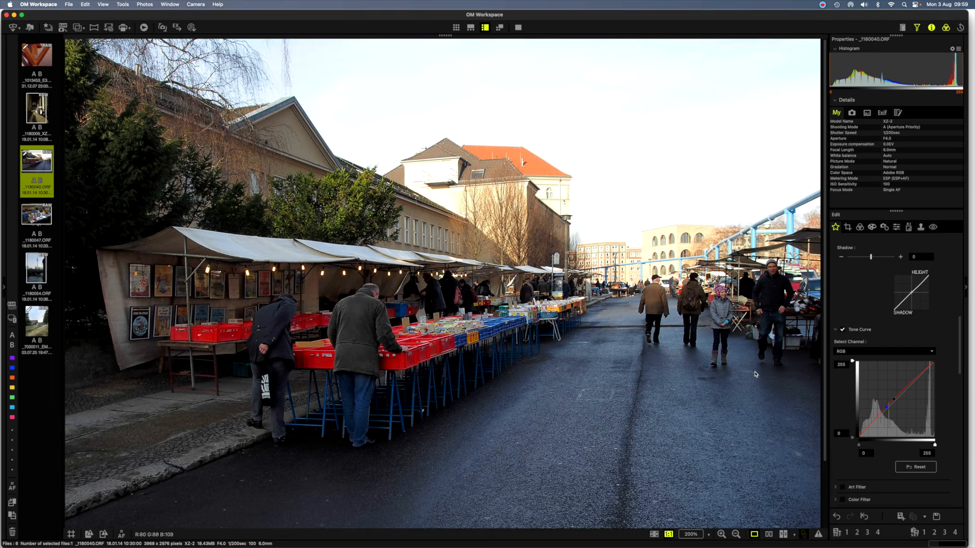
click(914, 380)
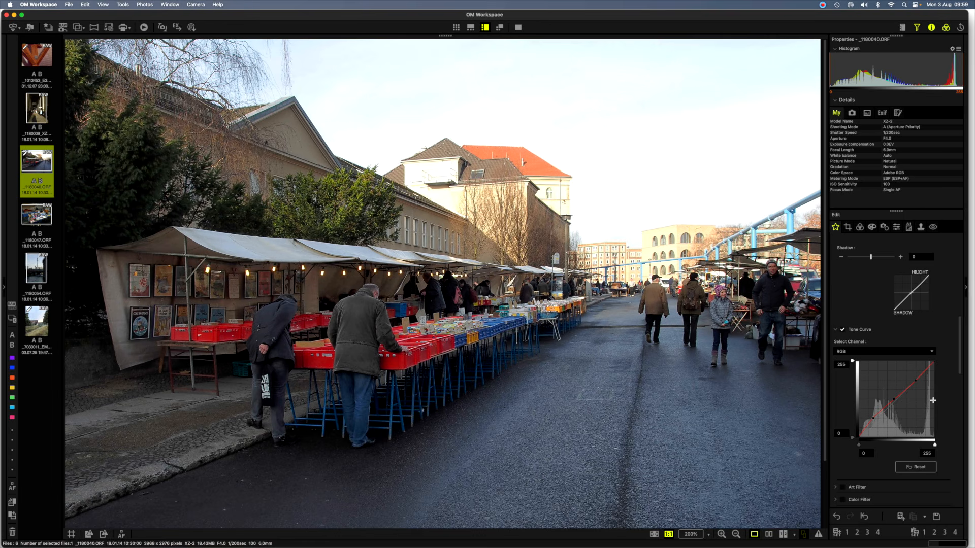
Lower the market photo's exposure compensation to -0.6 EV and set Clarity to 5
scroll(932, 401, up, 10)
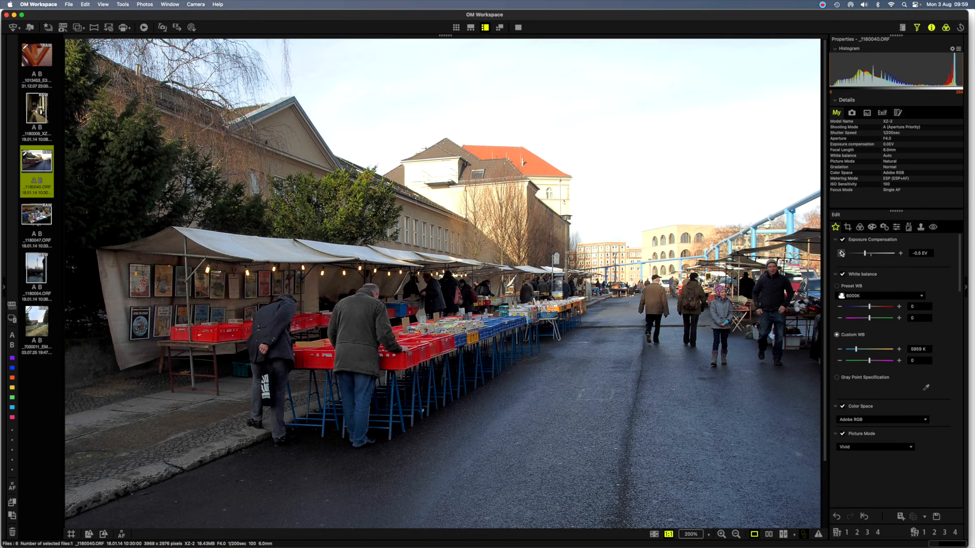
click(841, 254)
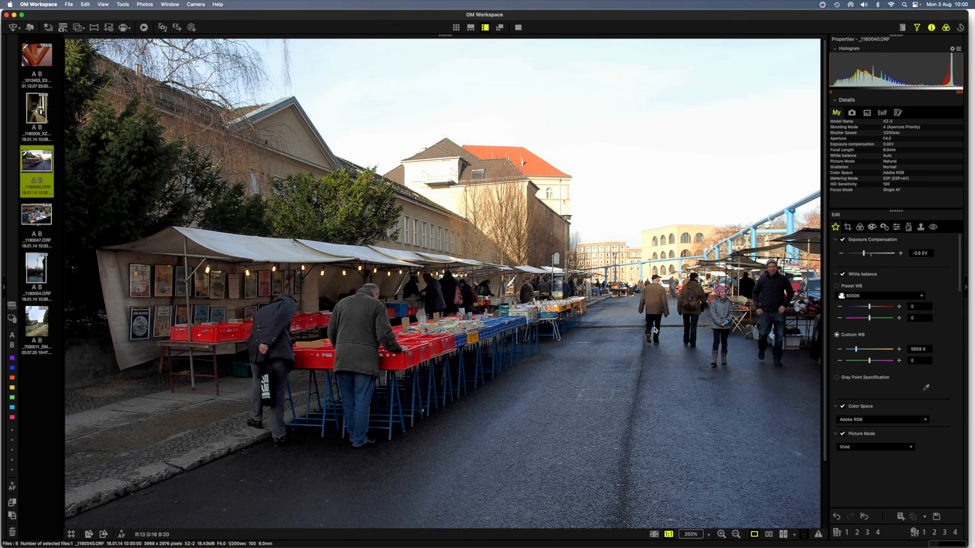
scroll(953, 459, down, 5)
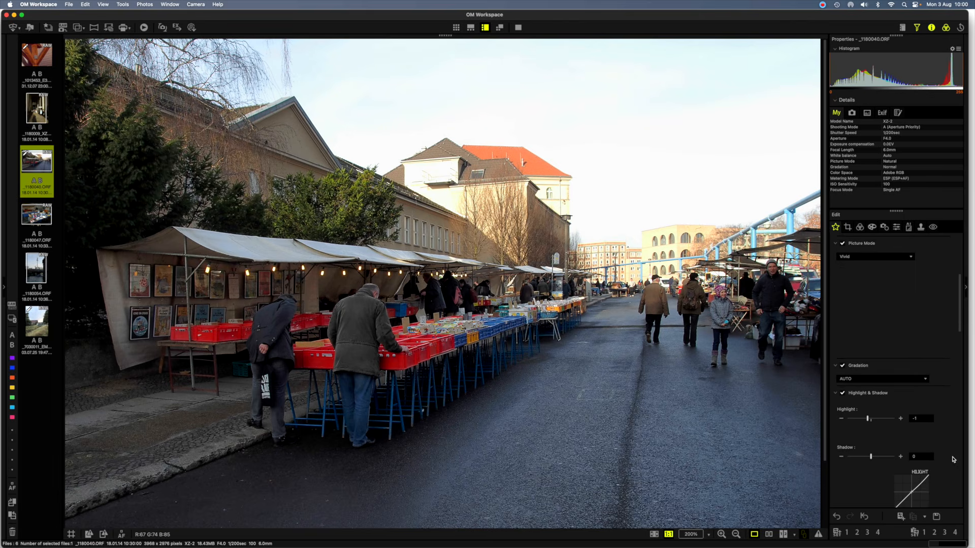
scroll(954, 459, down, 5)
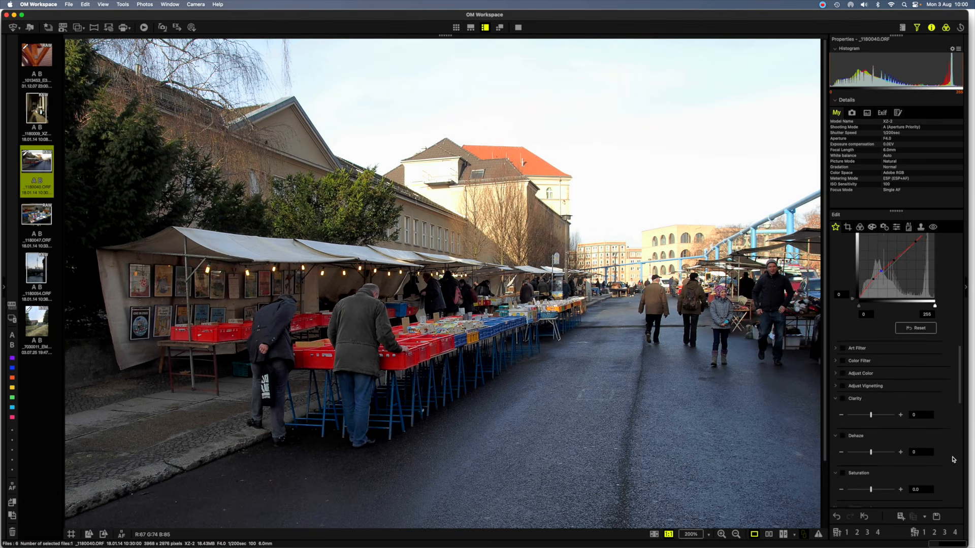
scroll(953, 459, down, 2)
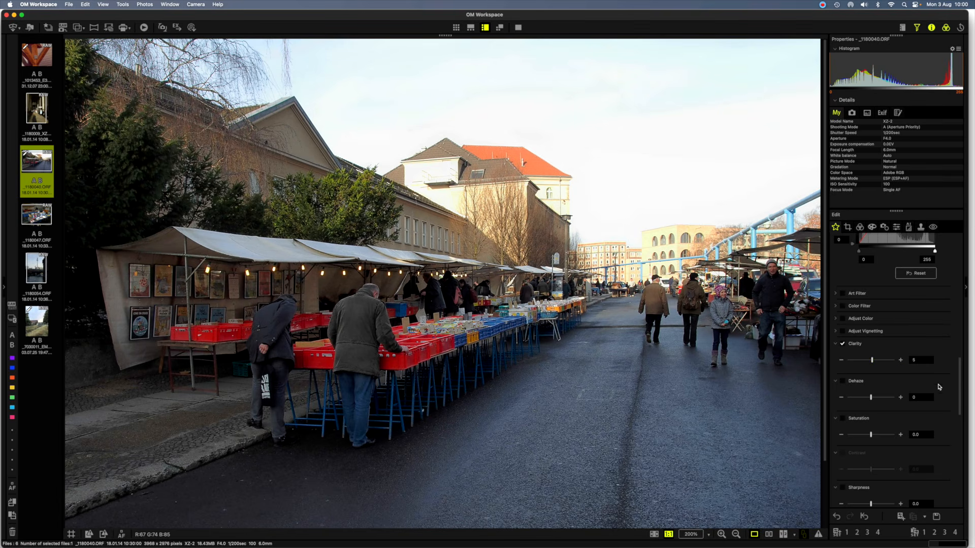
Set the market photo's Noise Filter to LOW and turn off automatic False Color Suppression
scroll(944, 404, down, 5)
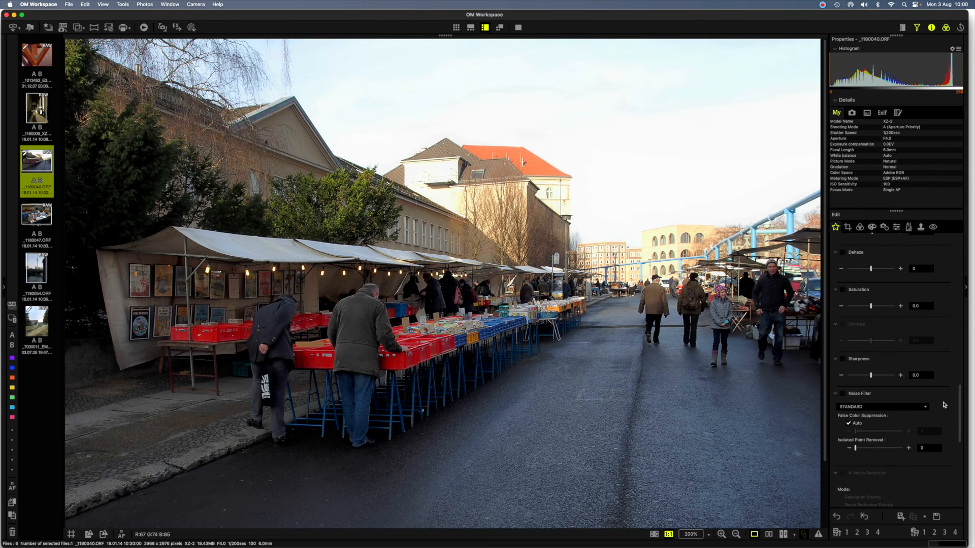
scroll(944, 405, down, 1)
click(926, 397)
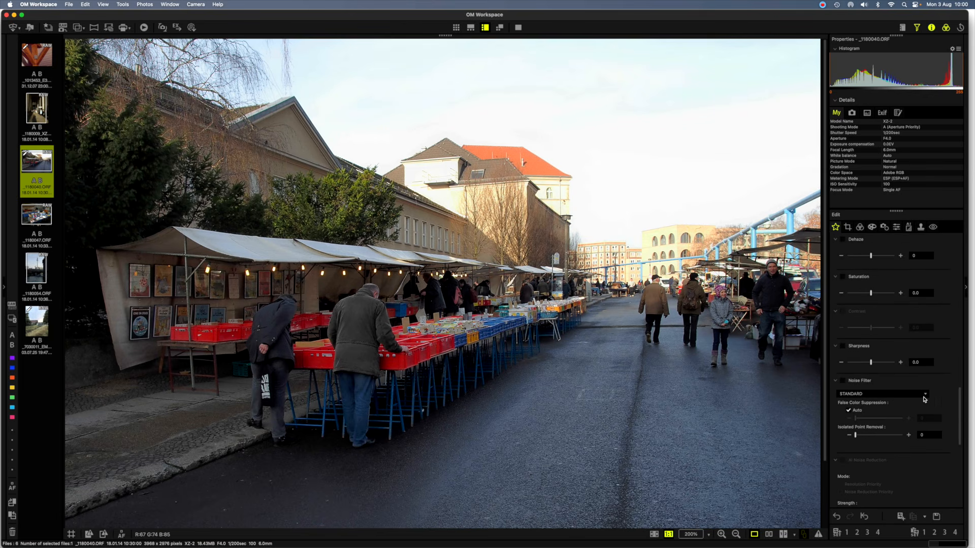
click(894, 386)
click(853, 413)
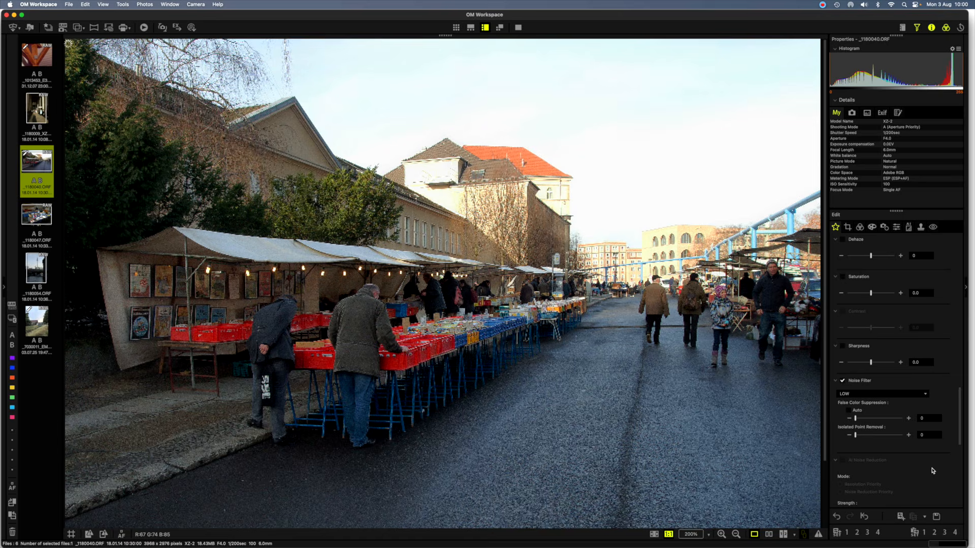
Adjust the Unsharp Mask amount and radius slightly on the market photo
scroll(932, 471, down, 8)
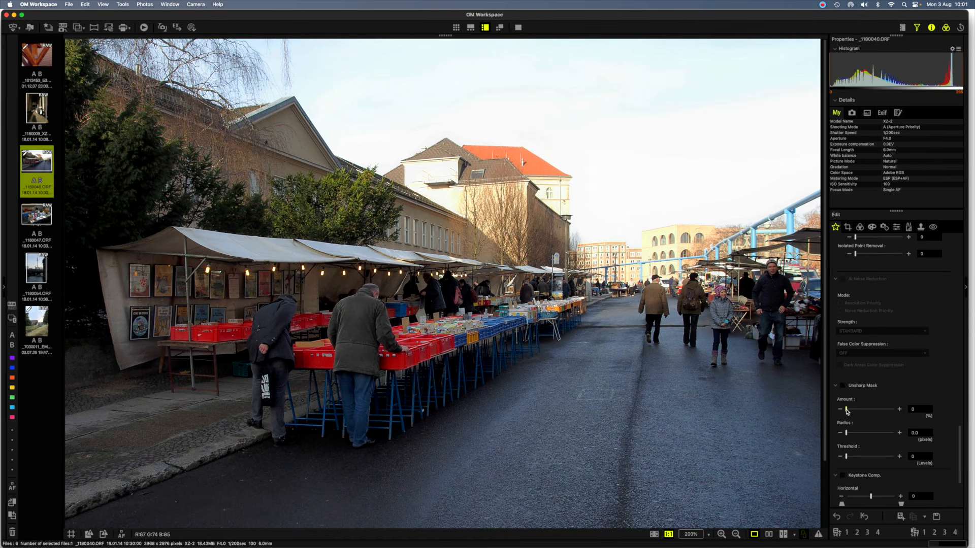
drag(847, 411, 850, 412)
drag(847, 435, 846, 435)
Open the television tower photo _1180054.ORF, fit the whole image in view and enable Exposure Compensation
click(39, 273)
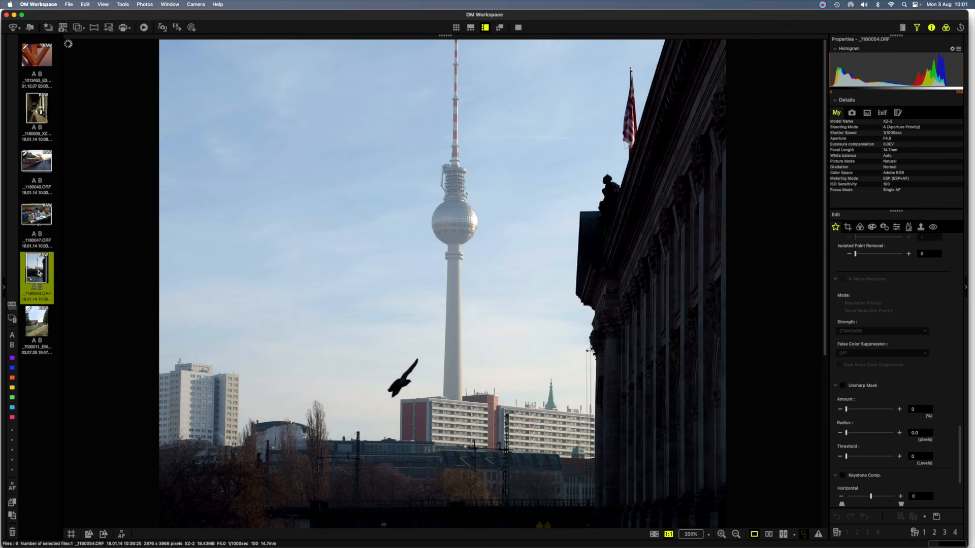
double_click(451, 287)
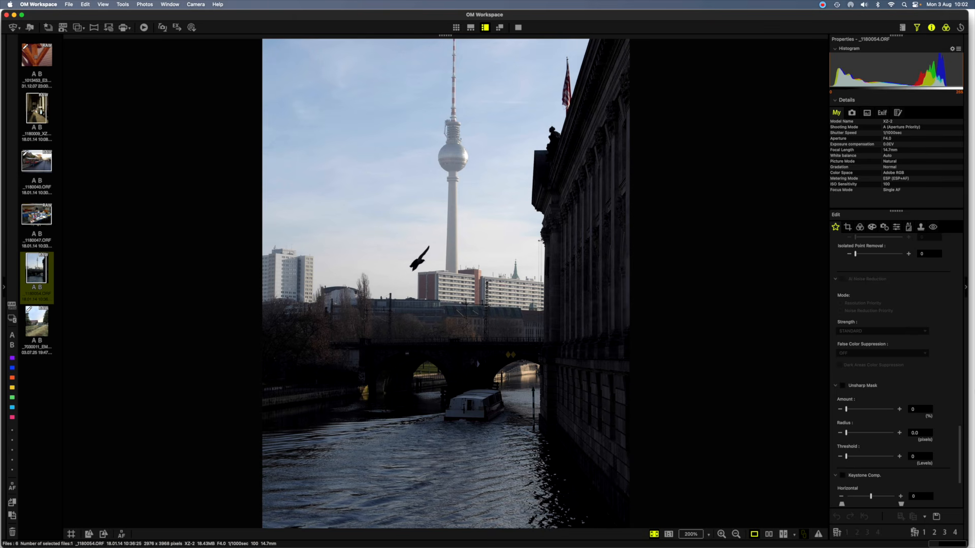
scroll(945, 358, up, 15)
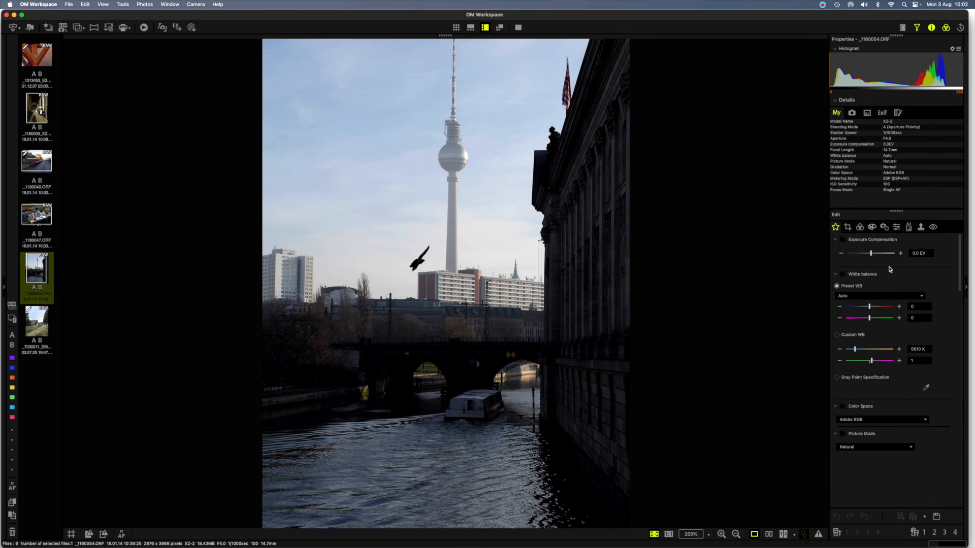
click(843, 240)
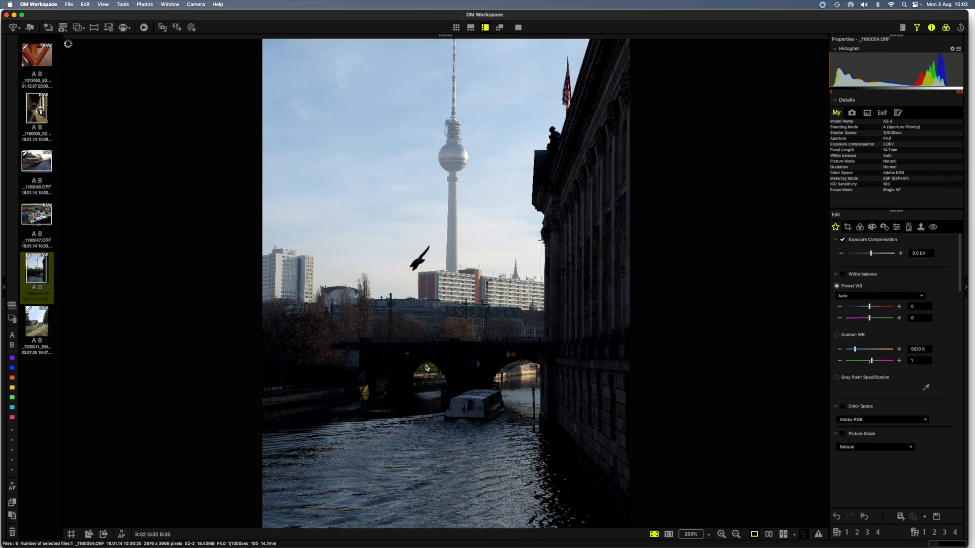
Check the tower photo for clipped shadows and highlights
click(89, 534)
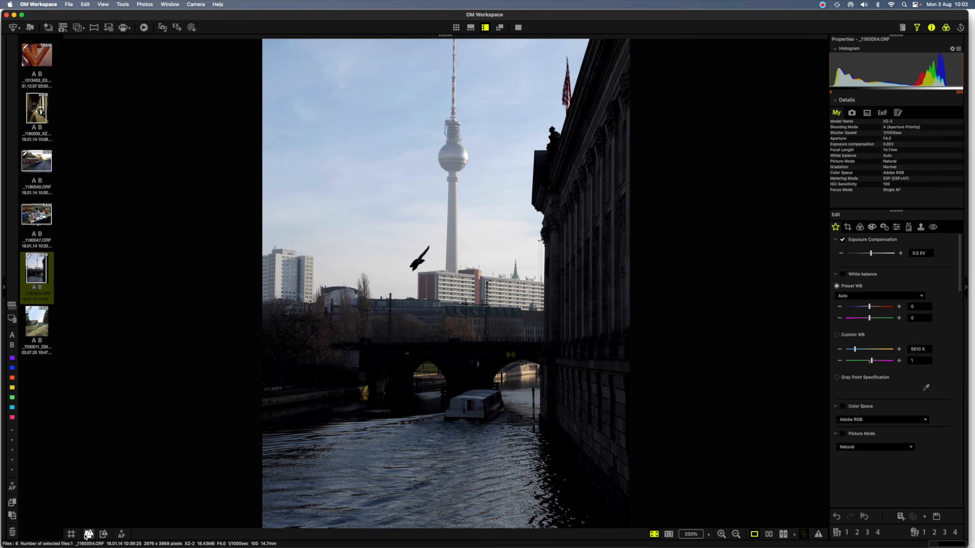
click(104, 535)
Enable the tower photo's white balance adjustment and choose the 6000K preset
click(851, 337)
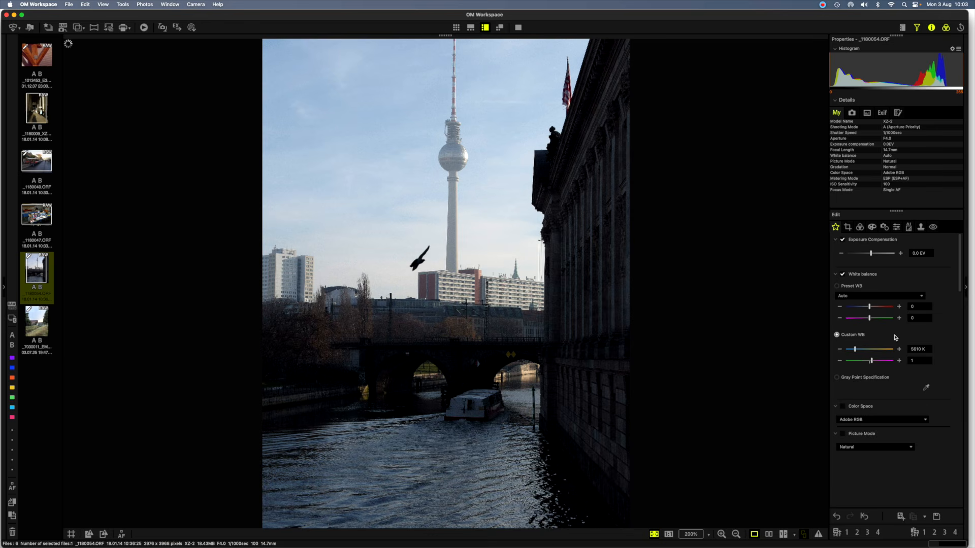
click(921, 297)
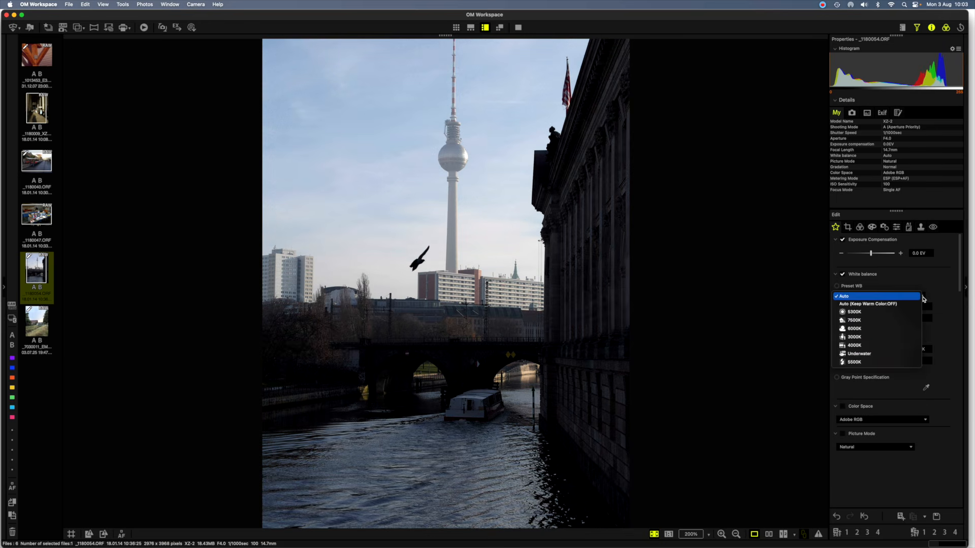
click(888, 329)
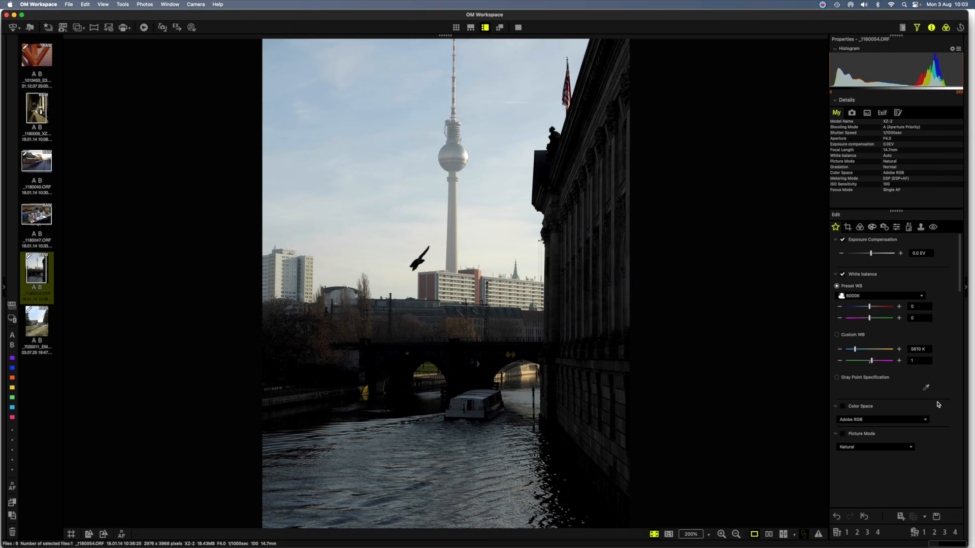
Enable the Adobe RGB color space for the tower photo and set its Picture Mode to Vivid
click(843, 408)
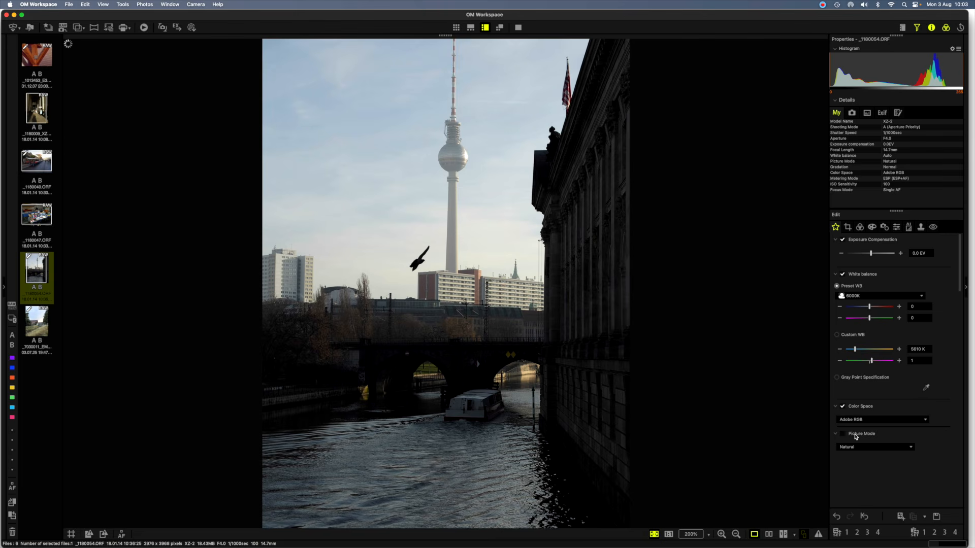
click(911, 449)
click(901, 456)
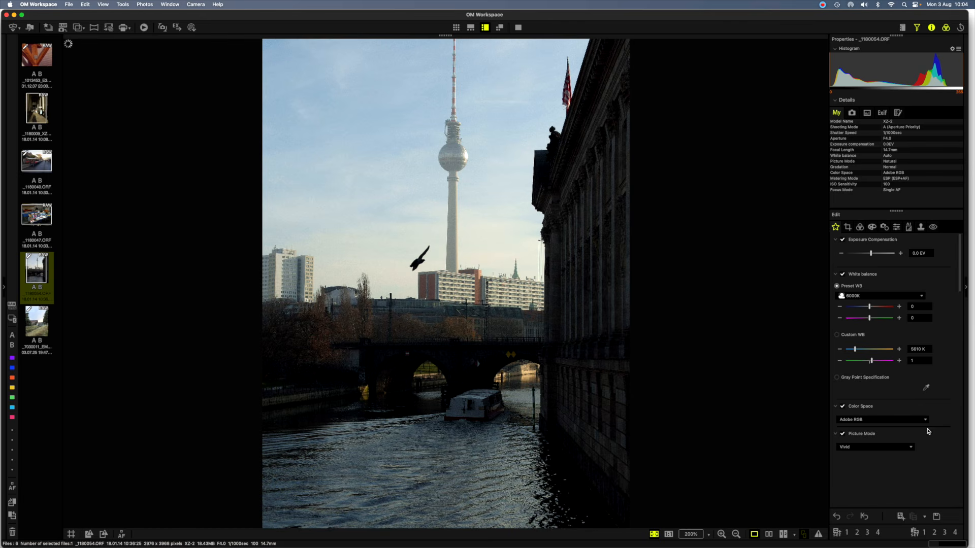
Set the tower photo's Gradation to AUTO
scroll(942, 455, down, 5)
scroll(942, 455, down, 1)
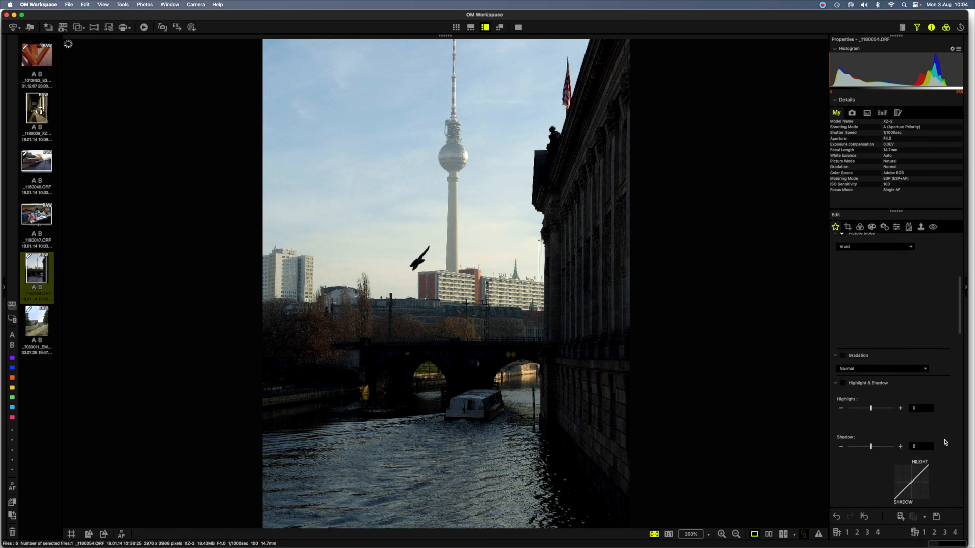
click(925, 370)
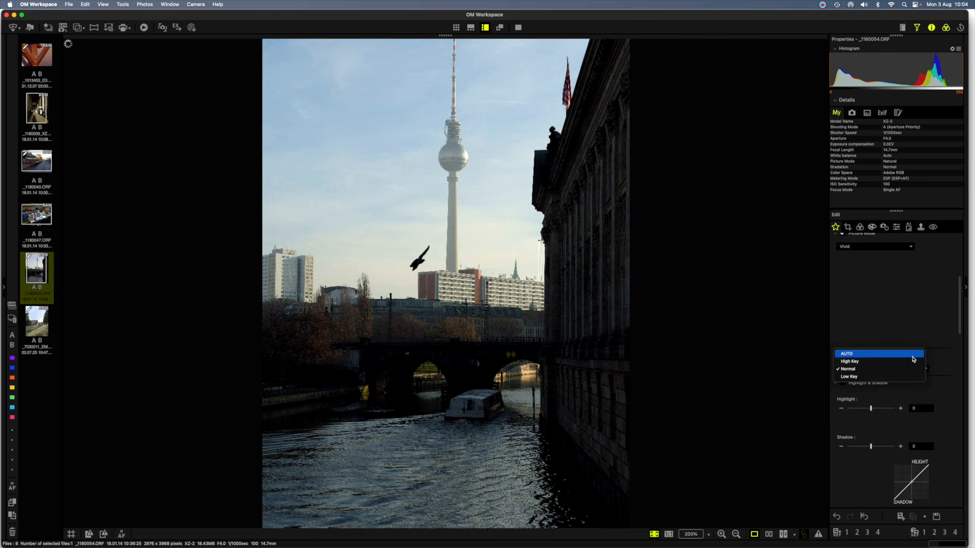
click(913, 355)
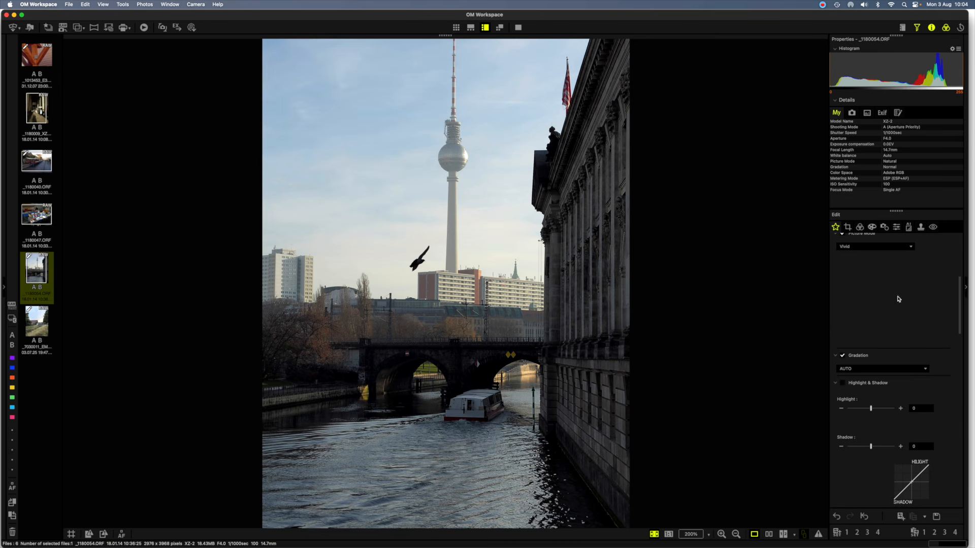
Lower the white input level of the tower photo's RGB tone curve to 230 and add a point in the upper tones
scroll(944, 446, down, 1)
scroll(945, 447, down, 7)
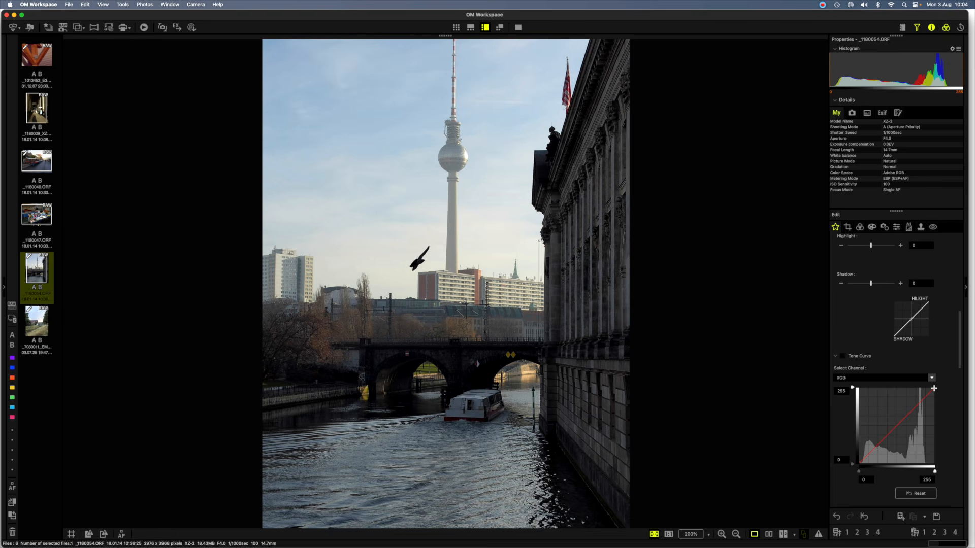
drag(934, 389, 930, 386)
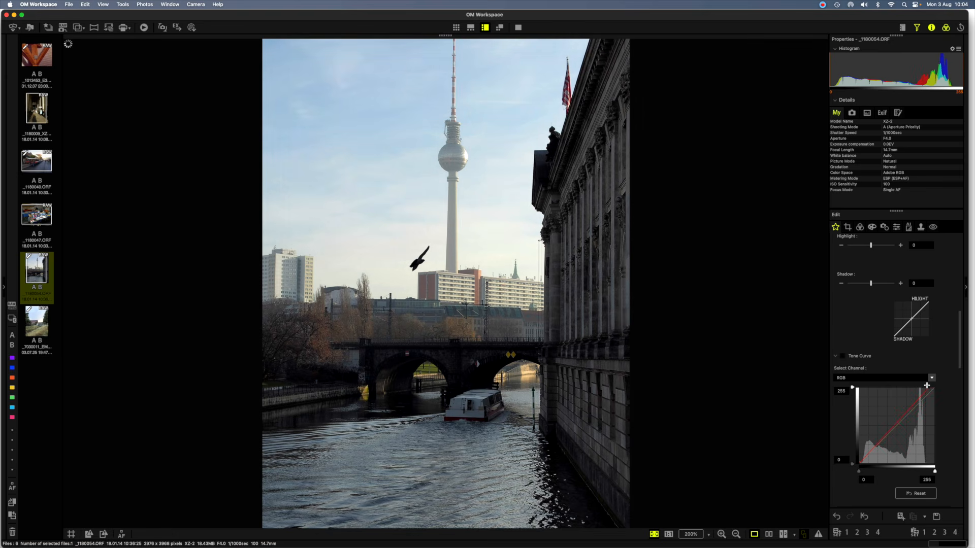
drag(928, 386, 926, 386)
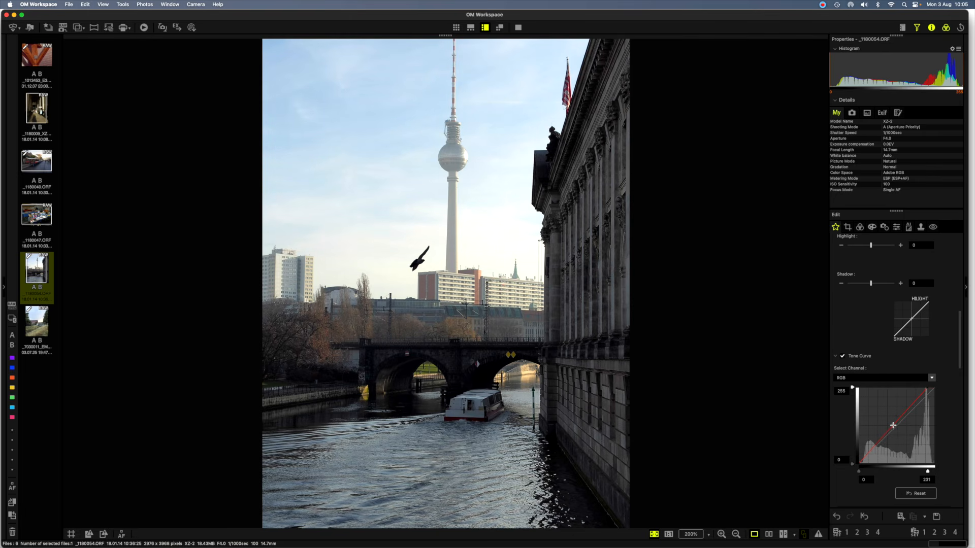
click(915, 402)
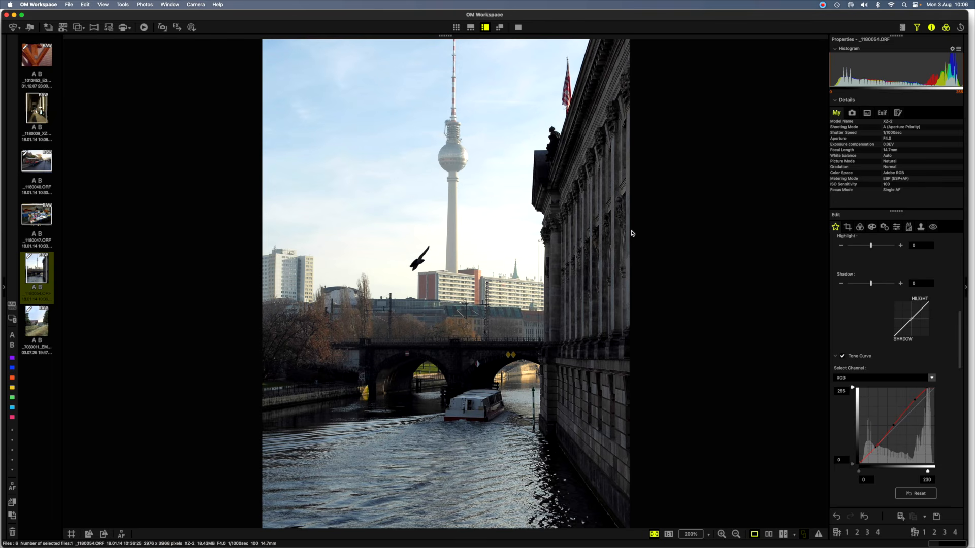
Lower the tower photo's Highlight value to -2 and compare the edit side by side with the original
scroll(872, 313, up, 1)
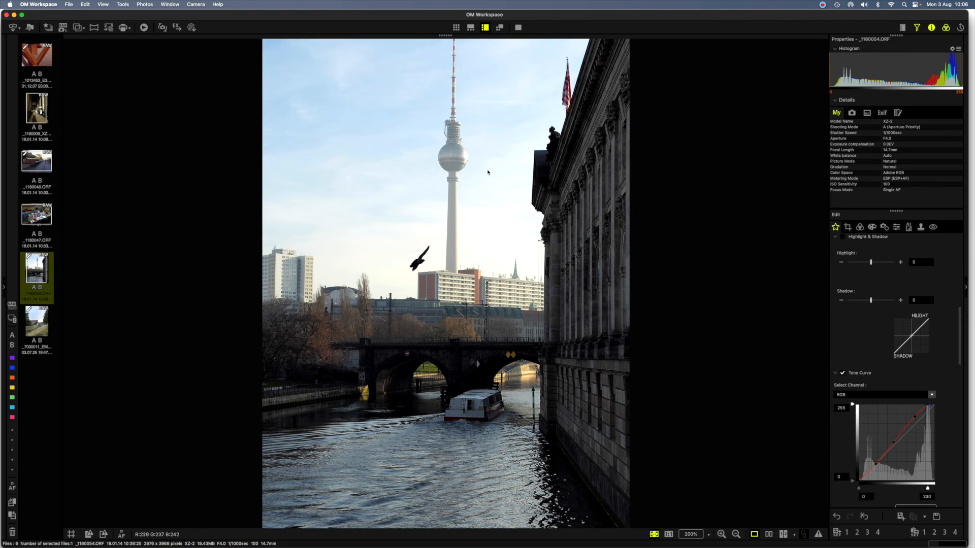
click(841, 262)
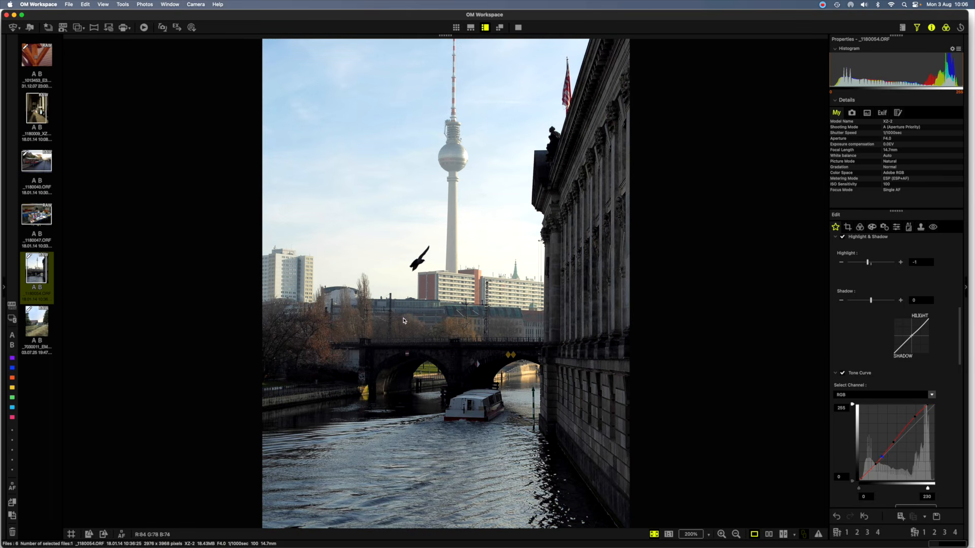
click(841, 263)
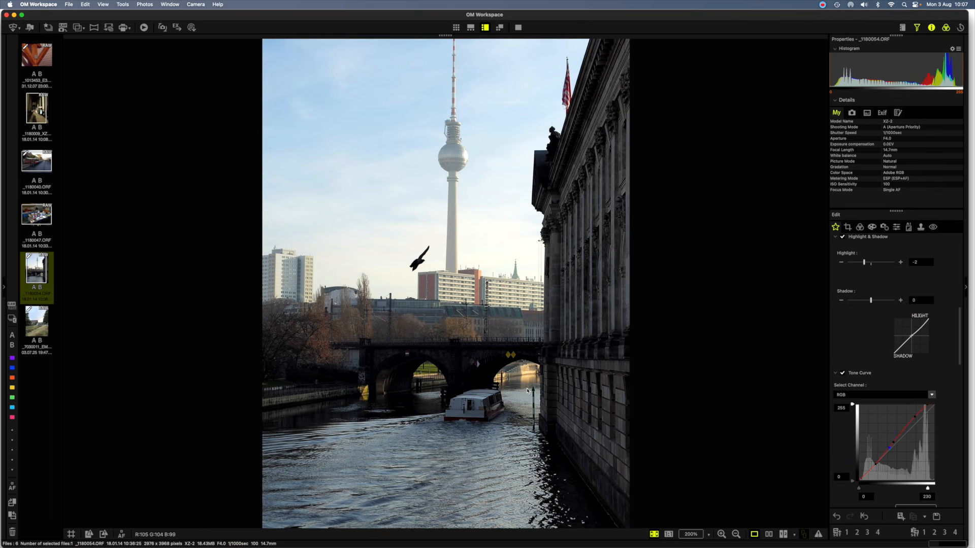
click(769, 535)
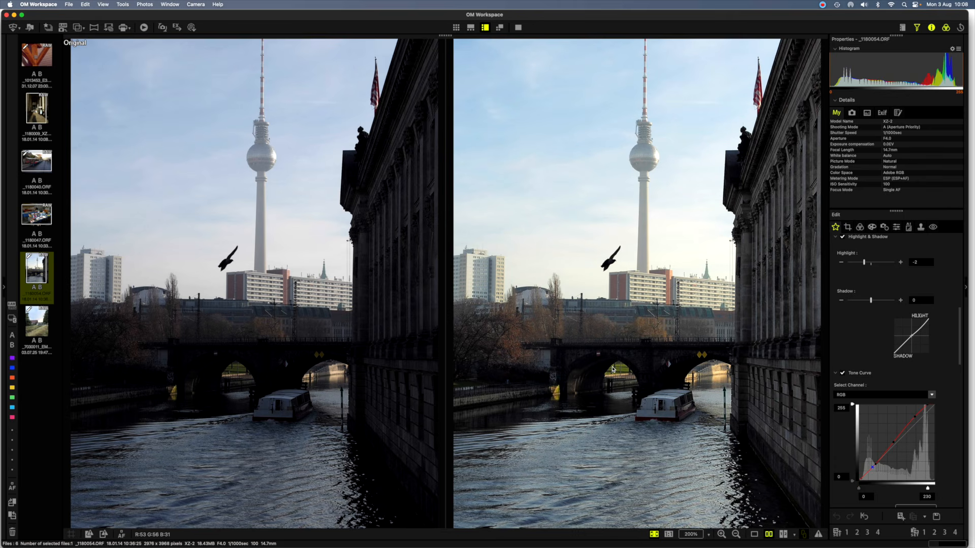
Set the tower photo's Noise Filter to LOW
scroll(944, 465, down, 10)
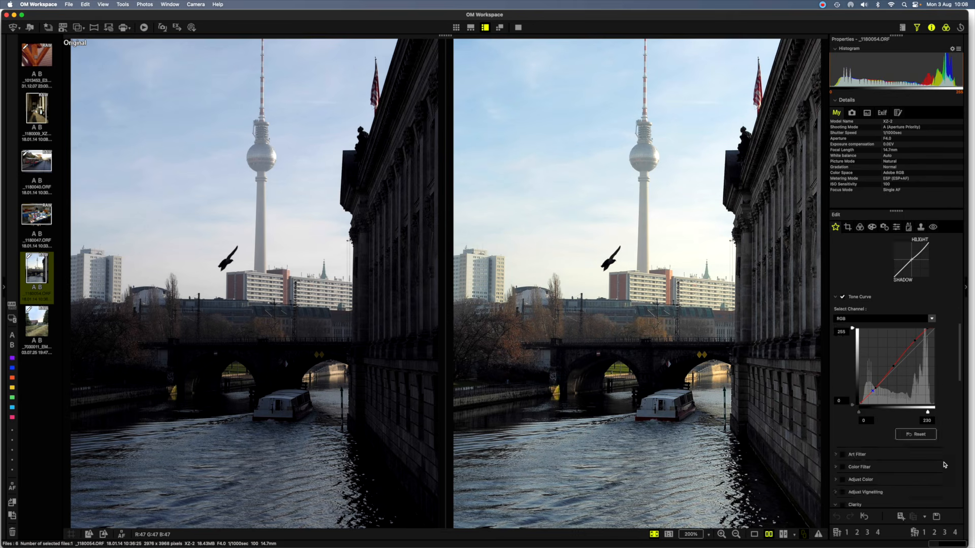
scroll(944, 465, down, 5)
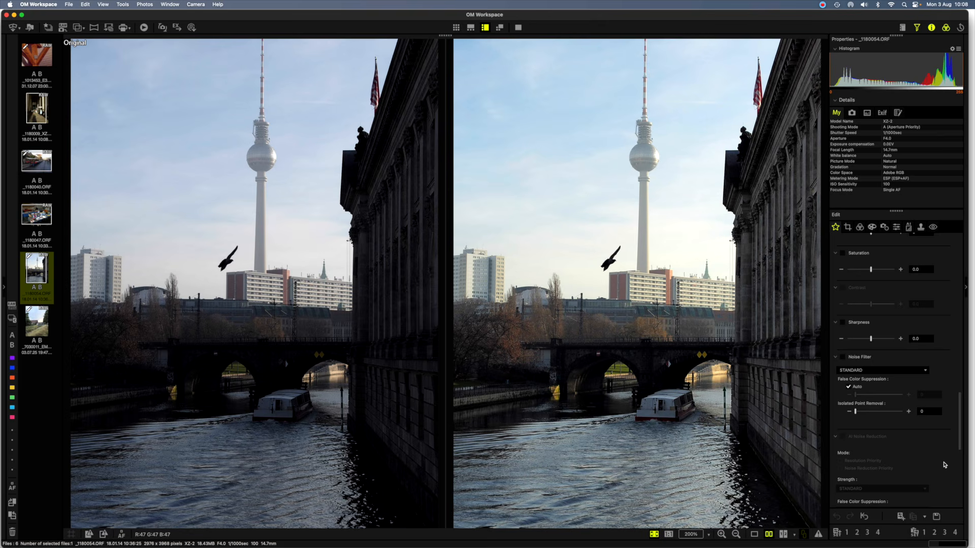
click(921, 371)
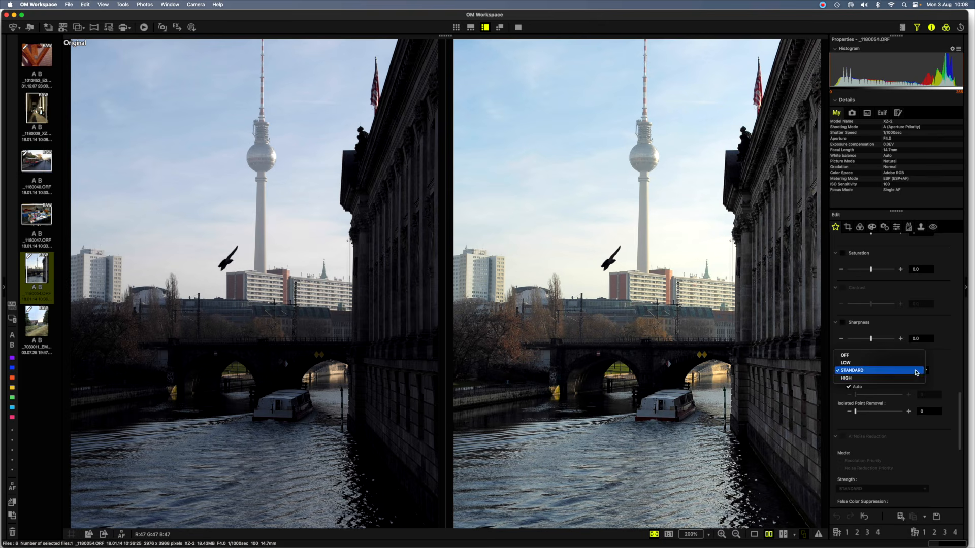
click(901, 363)
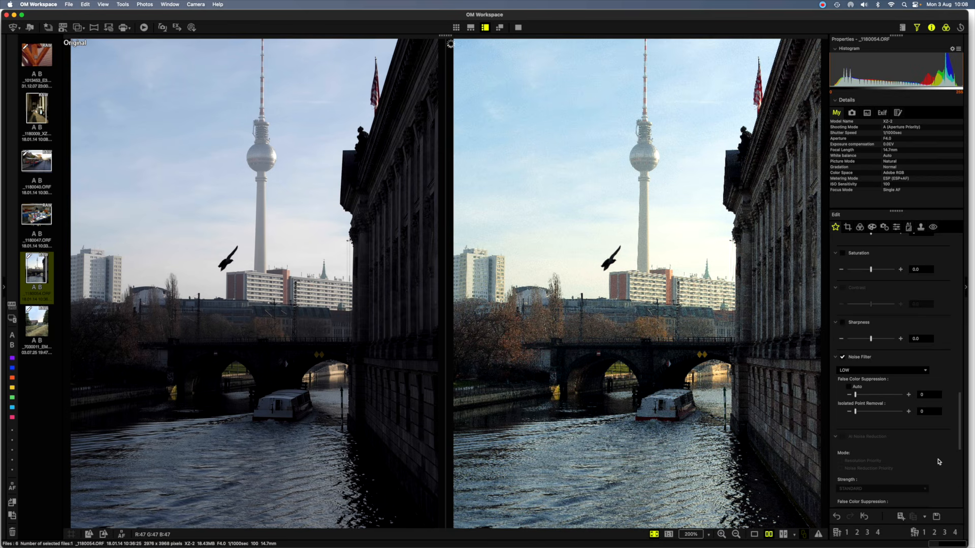
Apply an Unsharp Mask with amount 38% and radius 1.4 pixels to the tower photo and return to the single-image view
scroll(937, 461, down, 3)
scroll(936, 462, down, 3)
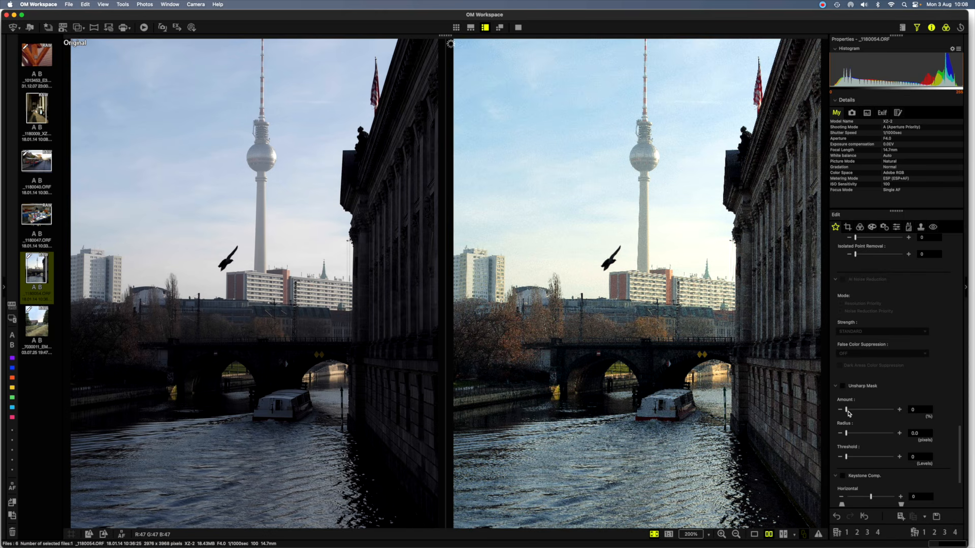
drag(846, 413, 850, 413)
drag(847, 435, 847, 438)
click(841, 434)
click(754, 535)
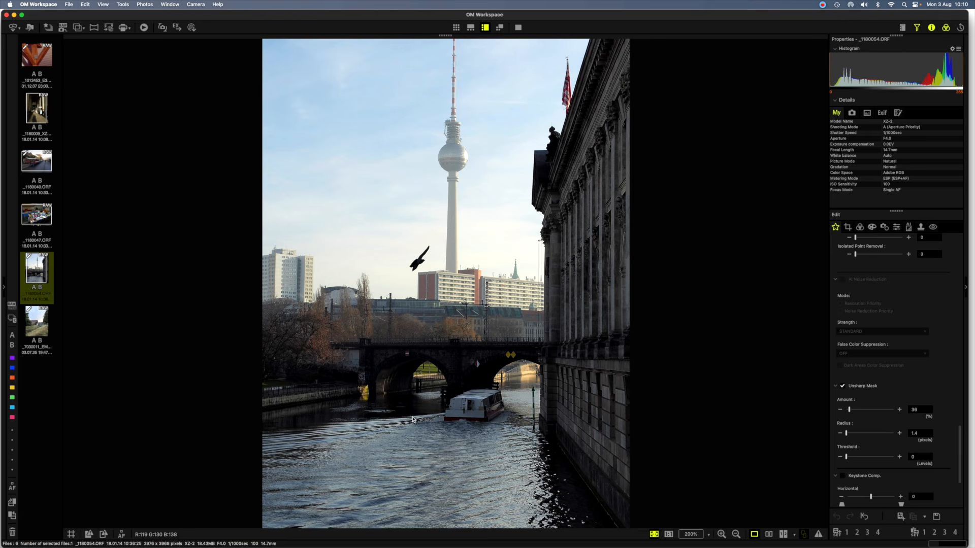
Switch to Safari, close the enlarged street photo and look through the opening of the blog article on the exposure mix and Stylus X-series
click(319, 531)
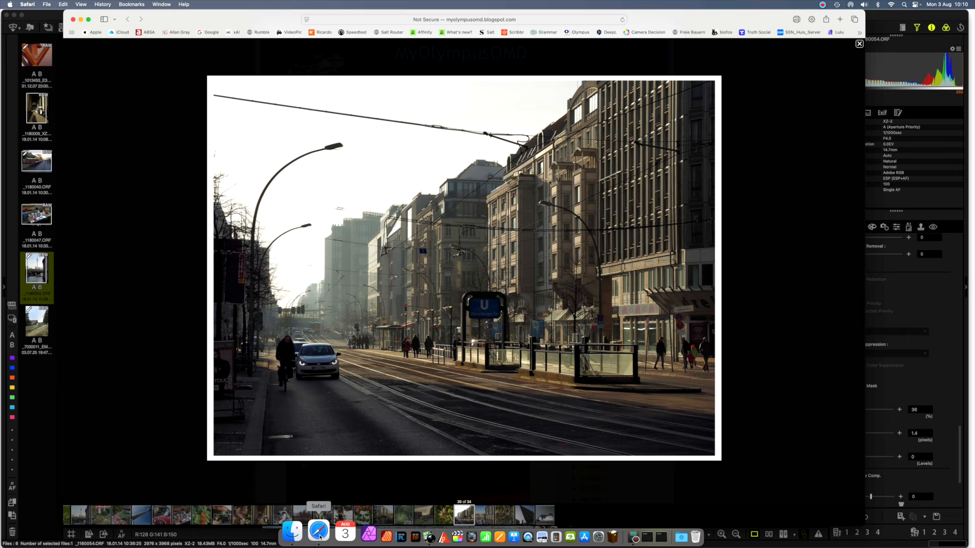
click(756, 470)
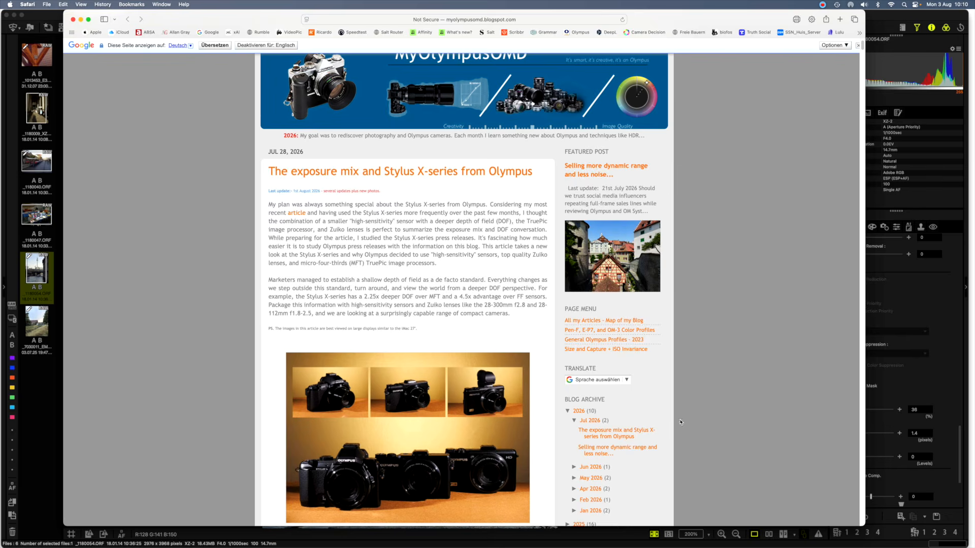
scroll(640, 431, down, 10)
scroll(609, 439, up, 3)
scroll(604, 443, down, 1)
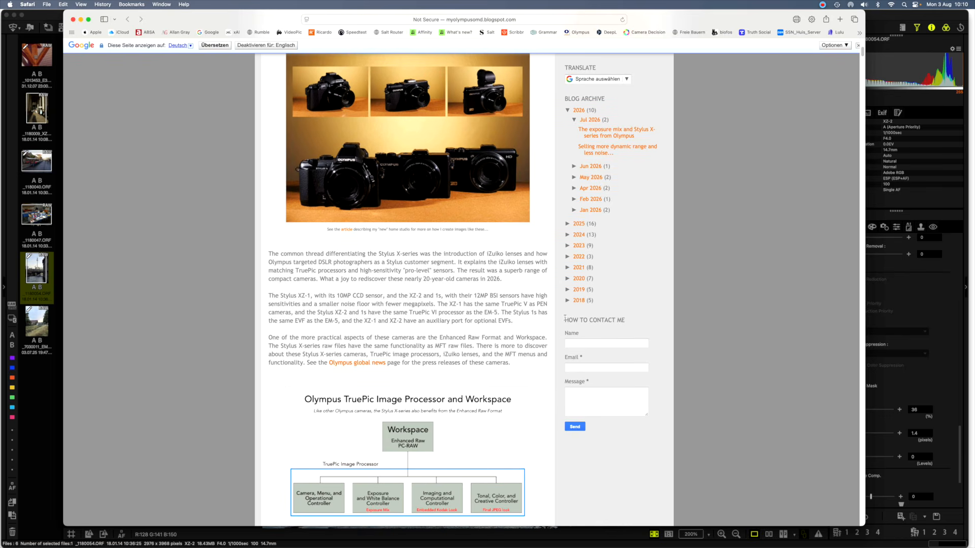
scroll(360, 309, up, 10)
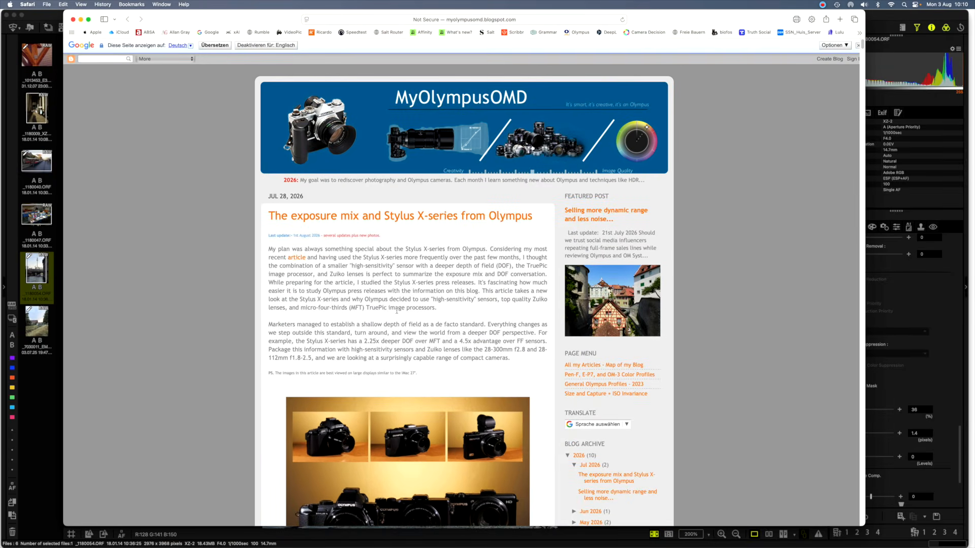
scroll(381, 322, down, 4)
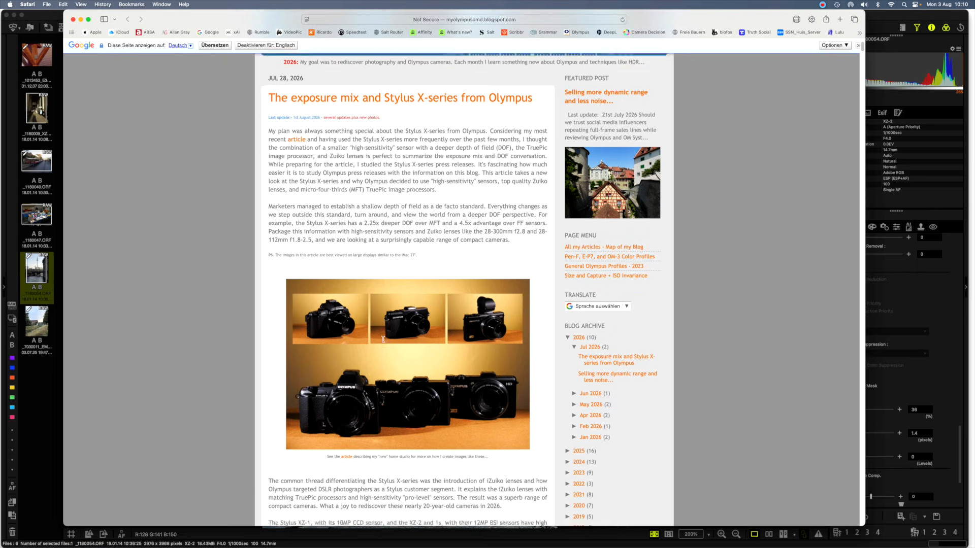